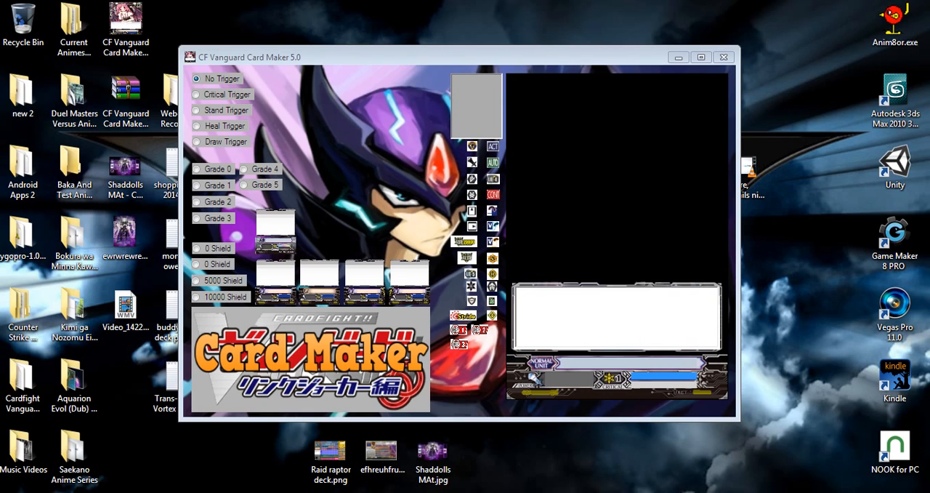
Apply the G Unit frame to the card and load the purple character picture "ewrwrewre..." from the desktop as its artwork.
{"action": "left_click", "coordinate": [276, 231]}
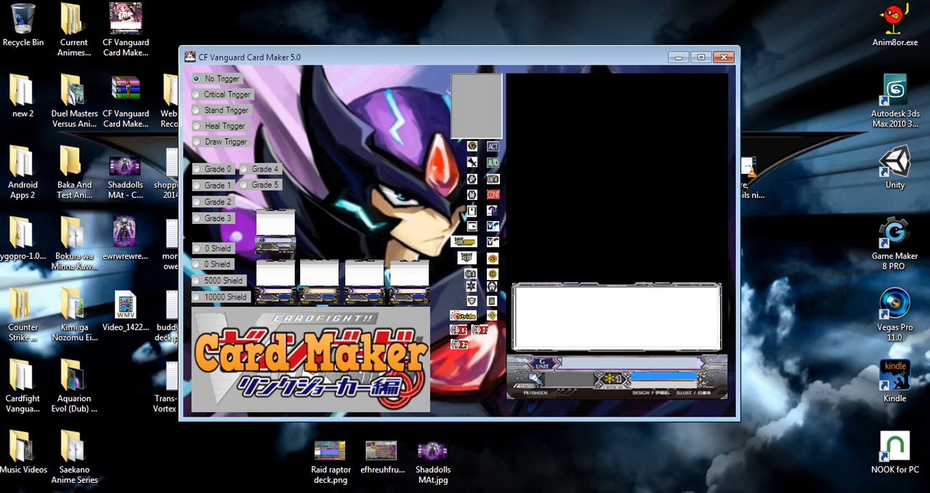
{"action": "left_click", "coordinate": [125, 236]}
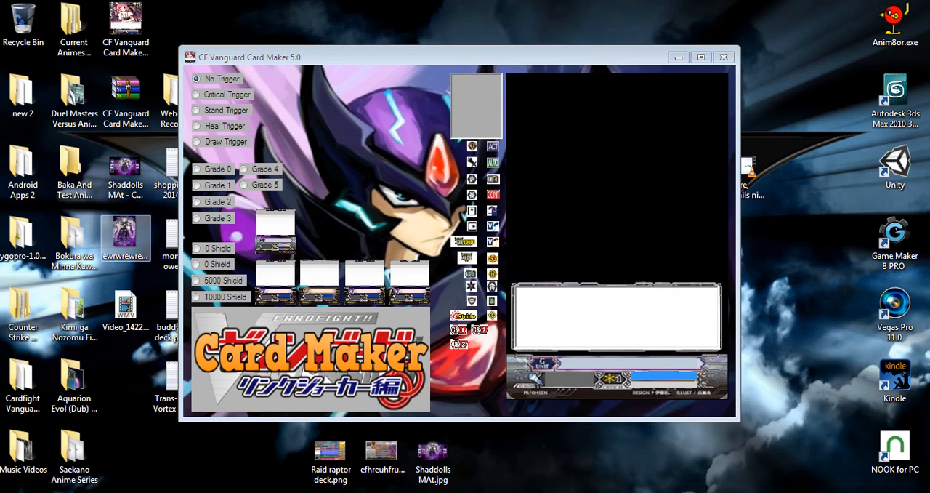
{"action": "left_click", "coordinate": [460, 57]}
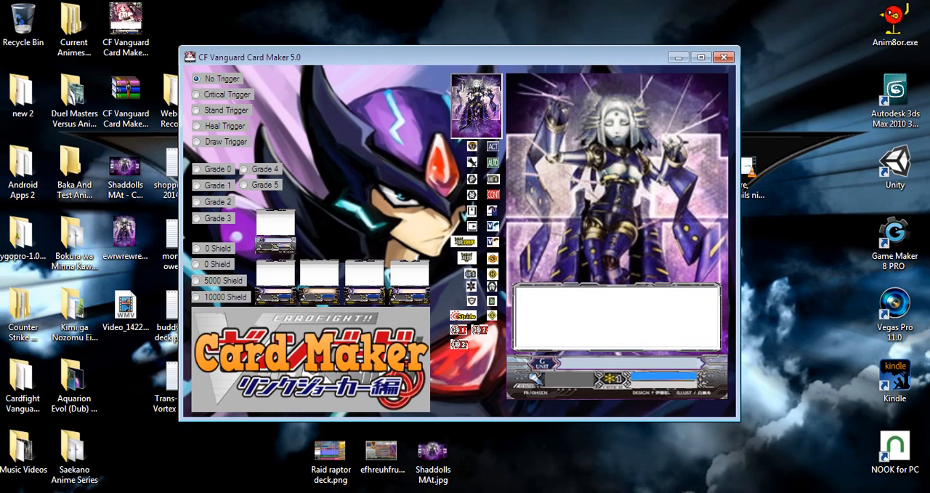
Try the Normal Unit frame and the other frame templates on the card, and restore the G Unit frame.
{"action": "left_click", "coordinate": [275, 282]}
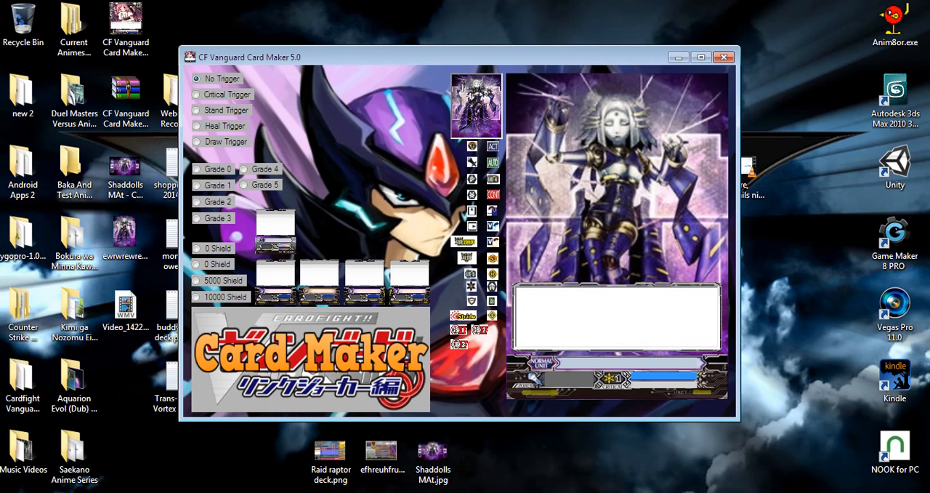
{"action": "left_click", "coordinate": [320, 282]}
{"action": "left_click", "coordinate": [364, 282]}
{"action": "left_click", "coordinate": [410, 282]}
{"action": "left_click", "coordinate": [365, 282]}
{"action": "left_click", "coordinate": [410, 282]}
{"action": "left_click", "coordinate": [275, 231]}
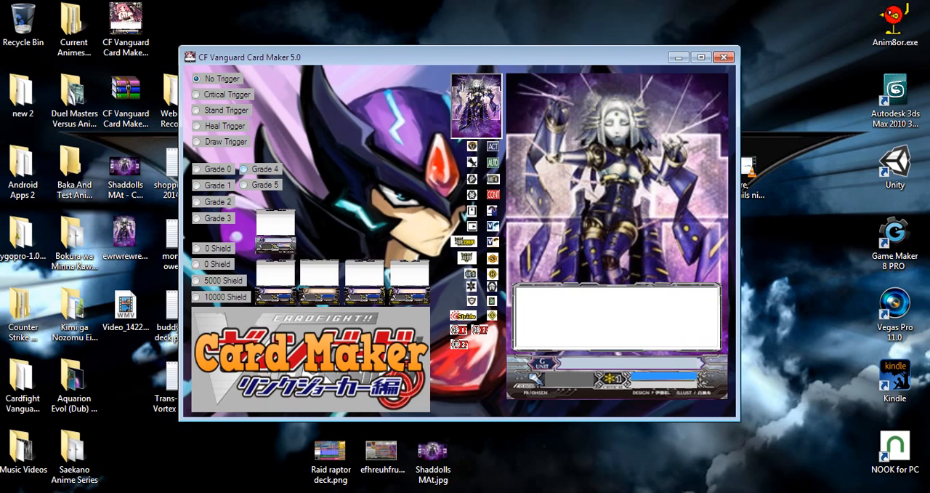
Set the card to Grade 4 and preview the Stand, Critical, Heal and Draw triggers, ending on No Trigger.
{"action": "left_click", "coordinate": [245, 168]}
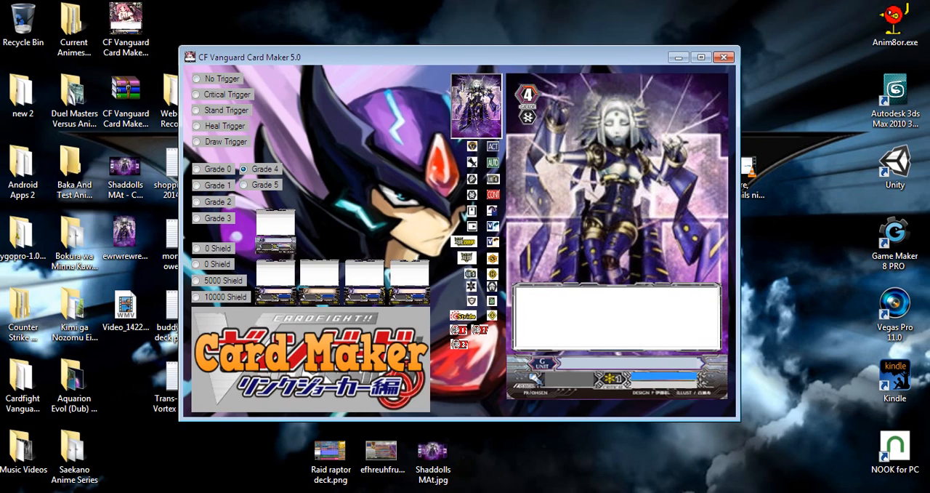
{"action": "left_click", "coordinate": [195, 110]}
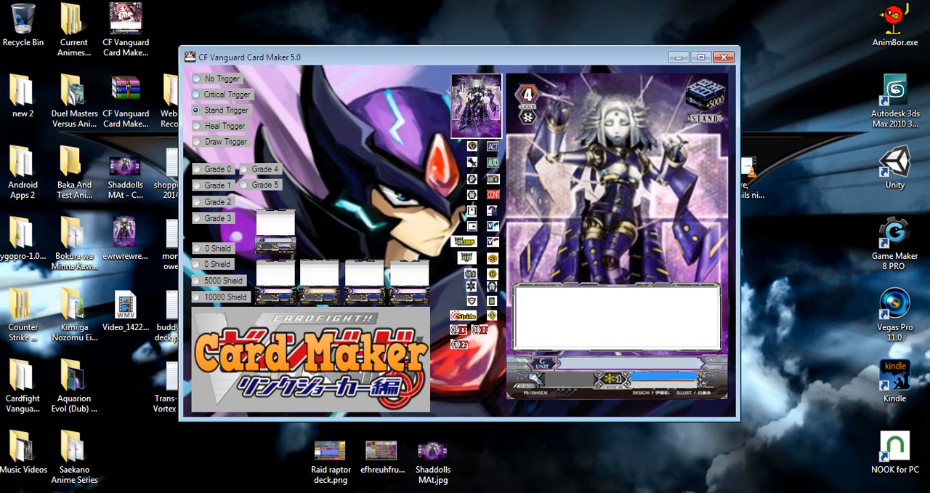
{"action": "left_click", "coordinate": [196, 78]}
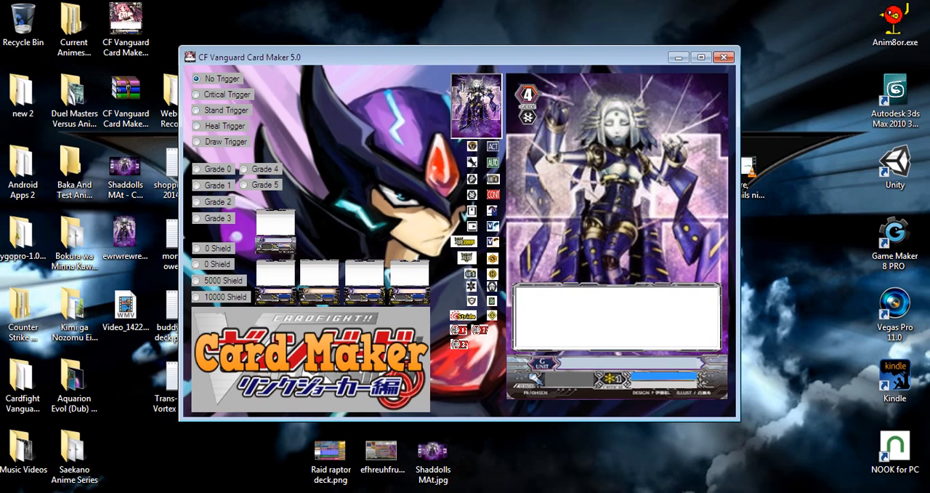
{"action": "left_click", "coordinate": [195, 94]}
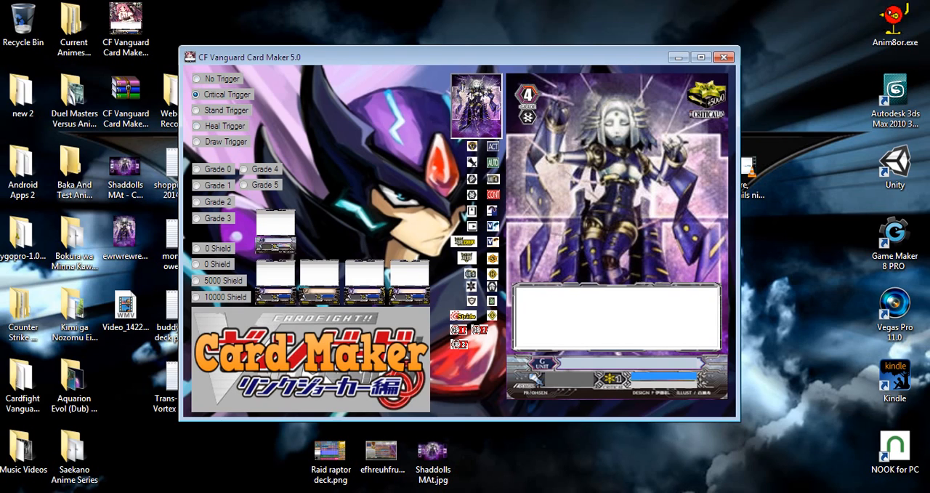
{"action": "left_click", "coordinate": [196, 126]}
{"action": "left_click", "coordinate": [196, 141]}
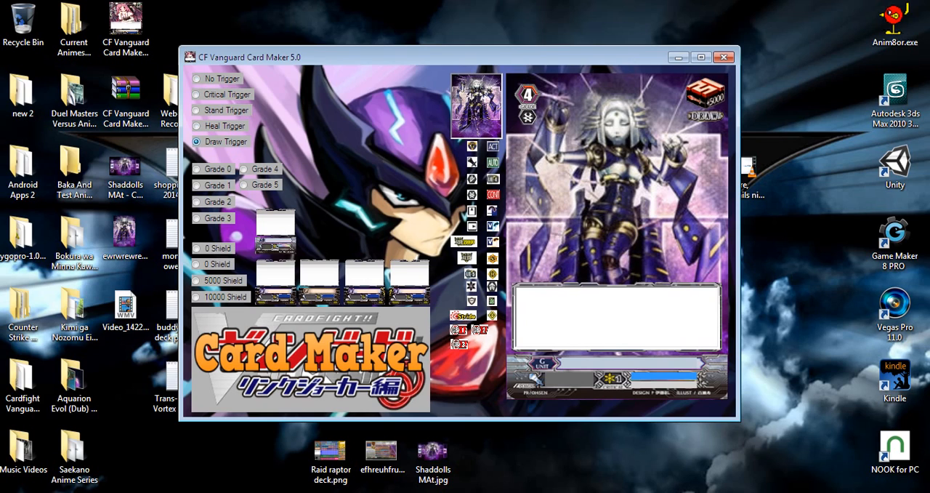
{"action": "left_click", "coordinate": [197, 78]}
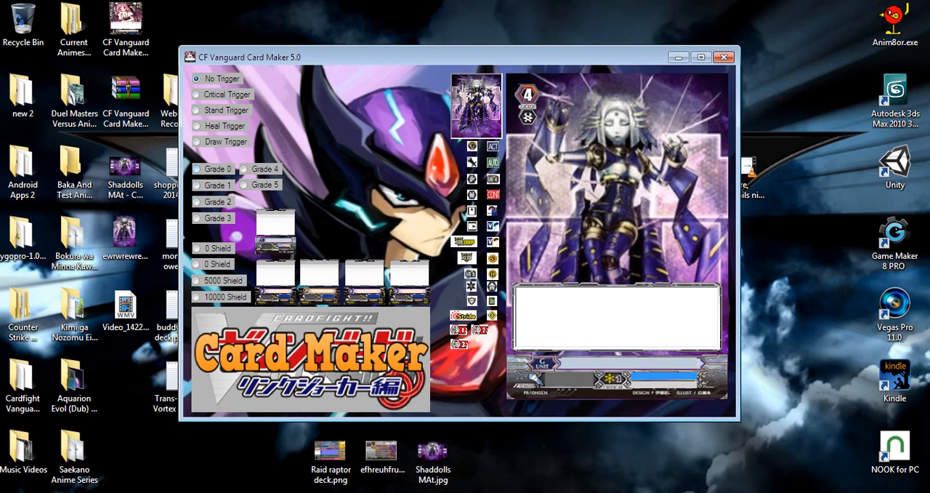
Preview every grade from 0 to 5 on the card and settle on Grade 4.
{"action": "left_click", "coordinate": [197, 169]}
{"action": "left_click", "coordinate": [196, 185]}
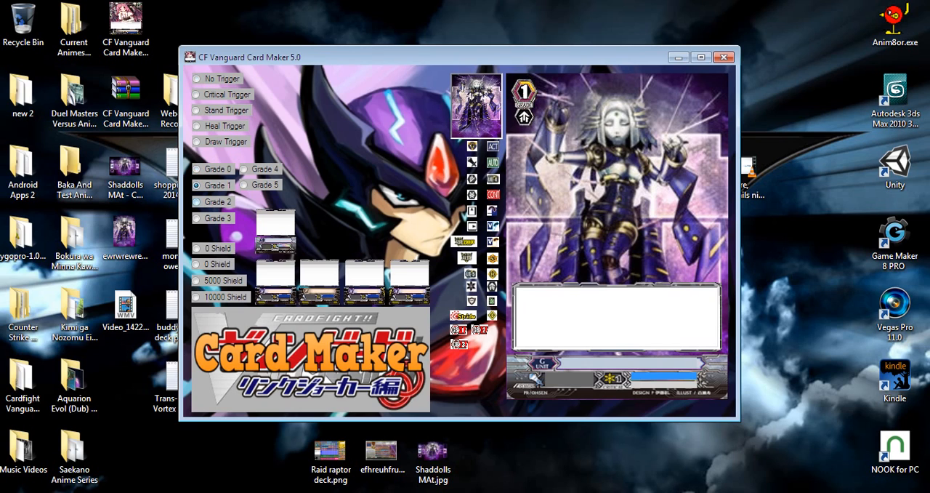
{"action": "left_click", "coordinate": [196, 201]}
{"action": "left_click", "coordinate": [196, 218]}
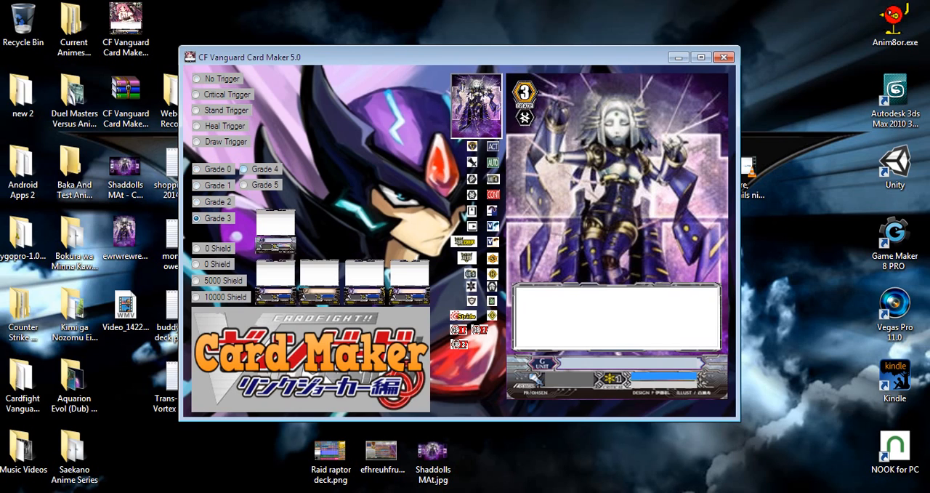
{"action": "left_click", "coordinate": [244, 169]}
{"action": "left_click", "coordinate": [243, 185]}
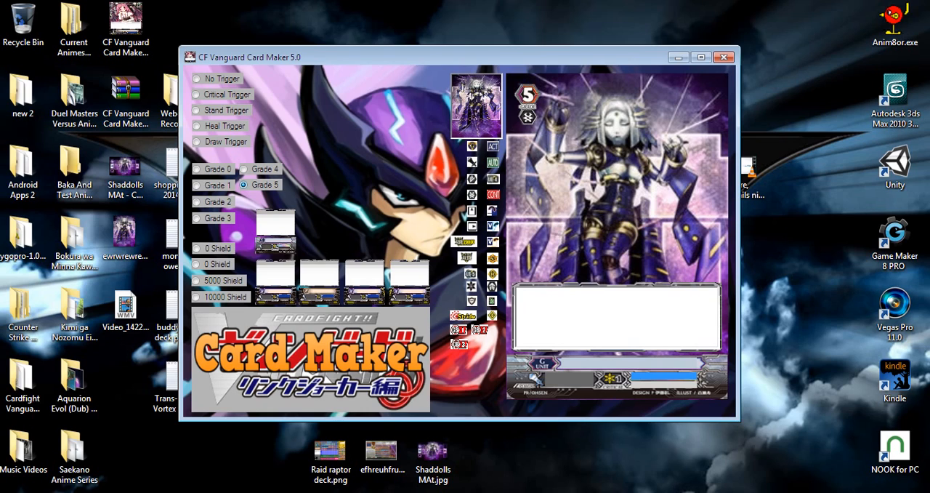
{"action": "left_click", "coordinate": [243, 168]}
Preview both 0 Shield options and the 5000 Shield, and give the card the 10000 Shield.
{"action": "left_click", "coordinate": [196, 248]}
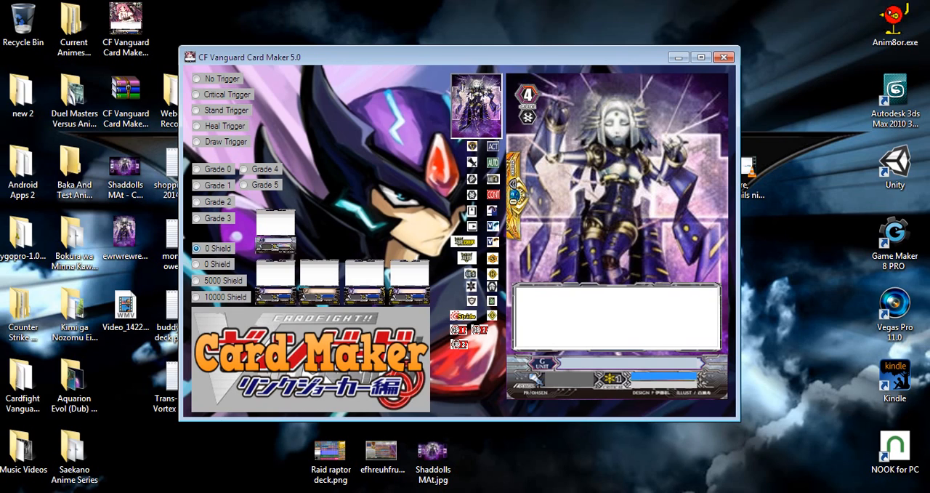
{"action": "left_click", "coordinate": [196, 264]}
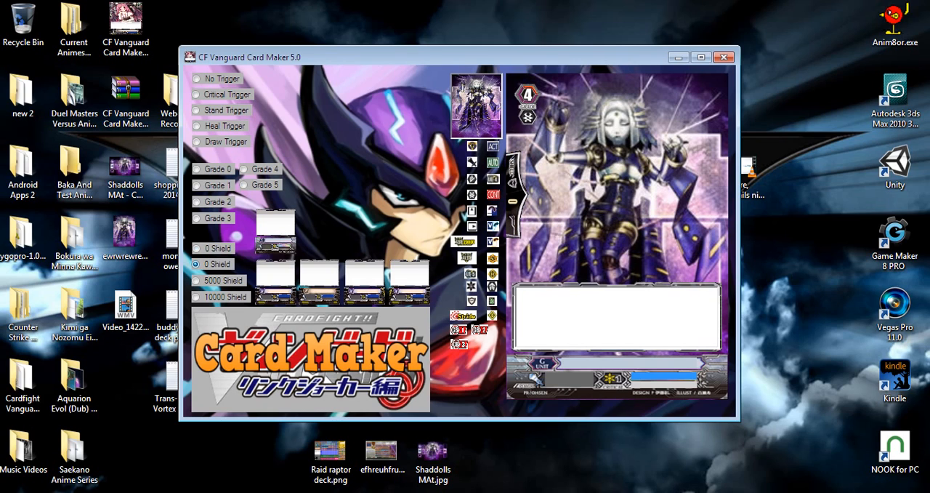
{"action": "left_click", "coordinate": [196, 280]}
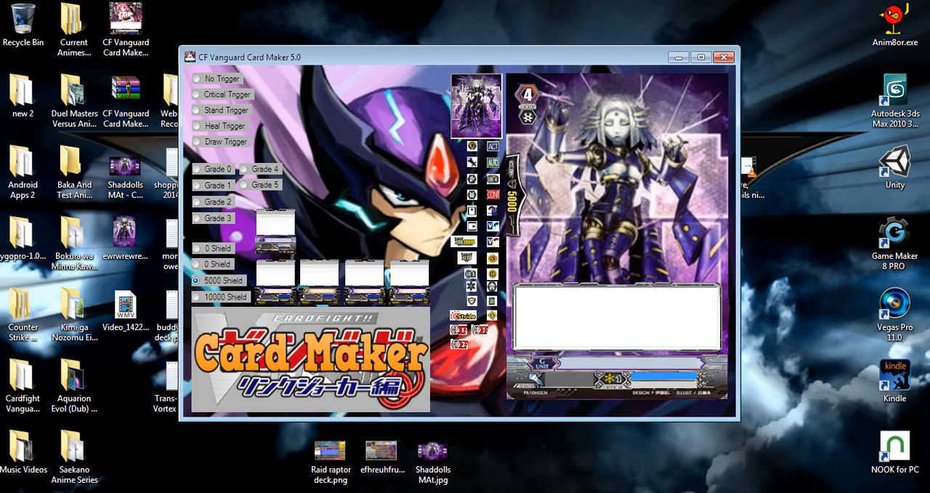
{"action": "left_click", "coordinate": [196, 297]}
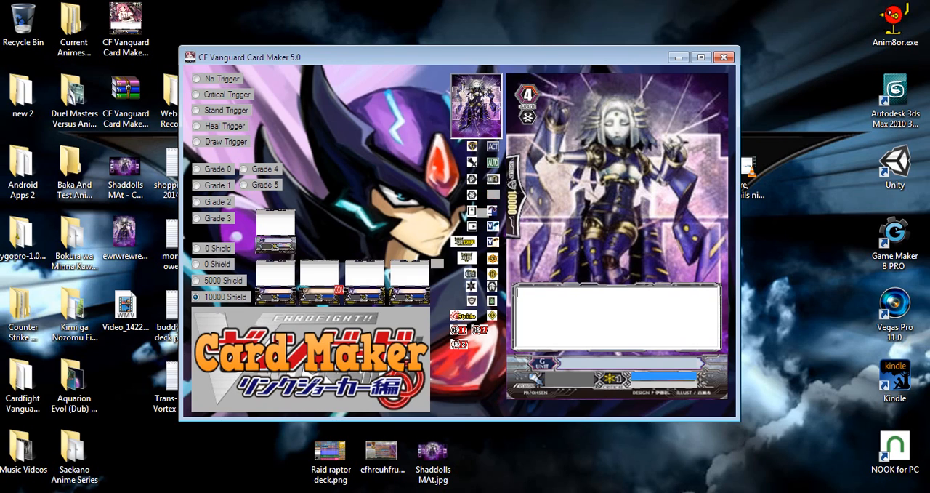
Fill the effect box with the CONT icon, the lines "ehfdhewhfehfewfuew" and "ekjfdhwefewbfreuhfruewuewhurheurhewuee", and the Stride and first red-numbered icons below.
{"action": "left_click_drag", "start_coordinate": [336, 289], "coordinate": [529, 296]}
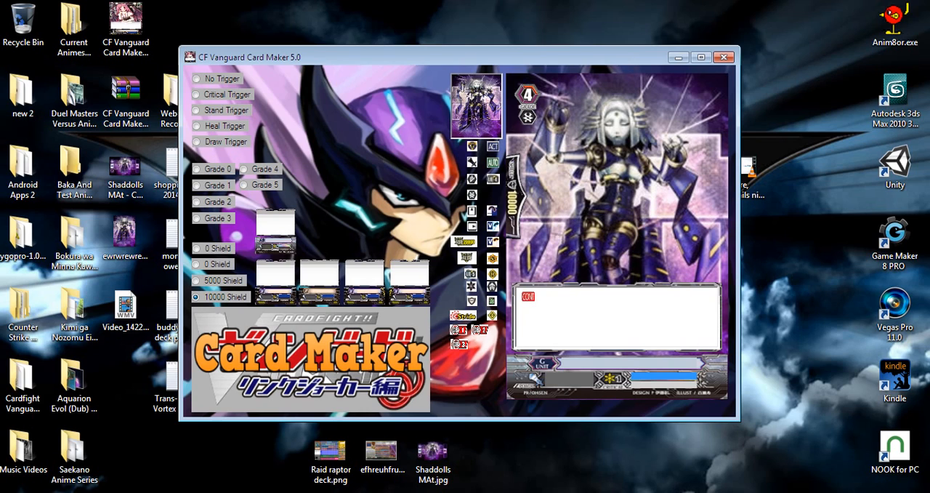
{"action": "mouse_move", "coordinate": [529, 296]}
{"action": "left_mouse_down"}
{"action": "mouse_move", "coordinate": [436, 300]}
{"action": "mouse_move", "coordinate": [529, 300]}
{"action": "left_mouse_up"}
{"action": "type", "text": "ehfdhewhfehfewfuew"}
{"action": "key", "text": "Return"}
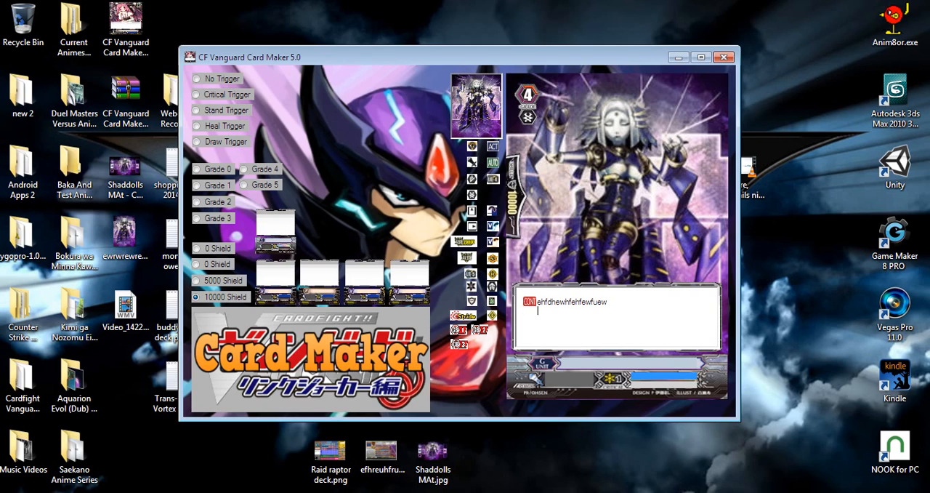
{"action": "type", "text": "ekjfdhwefewbfreuhfruewuewhurheurhewuee"}
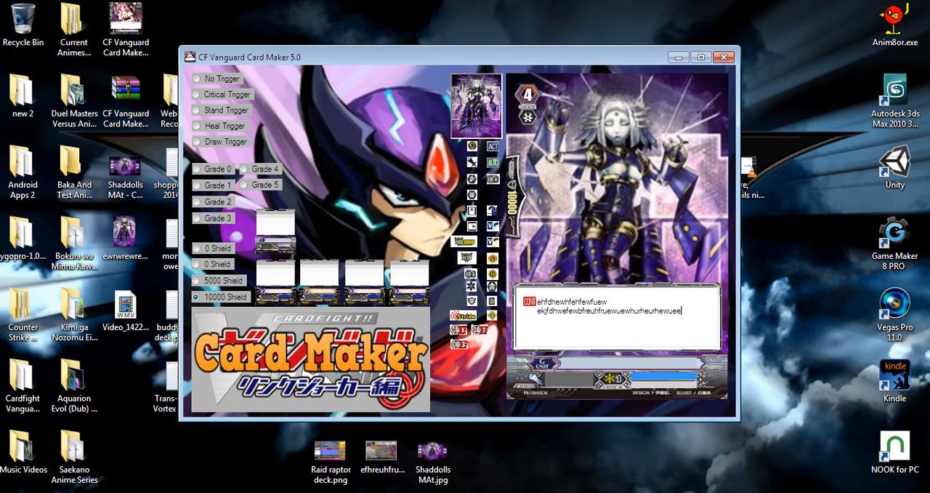
{"action": "left_click_drag", "start_coordinate": [463, 316], "coordinate": [539, 328]}
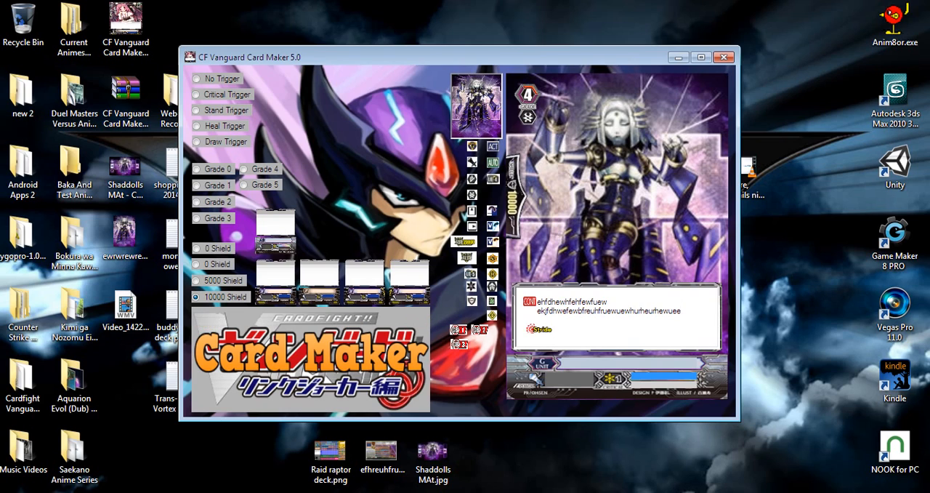
{"action": "left_click_drag", "start_coordinate": [458, 329], "coordinate": [538, 341]}
Name the card "MAgic GIrl", set its power to 16000, and put sample text in the two lines beside the critical value.
{"action": "type", "text": "MAgic Girl"}
{"action": "type", "text": "16000"}
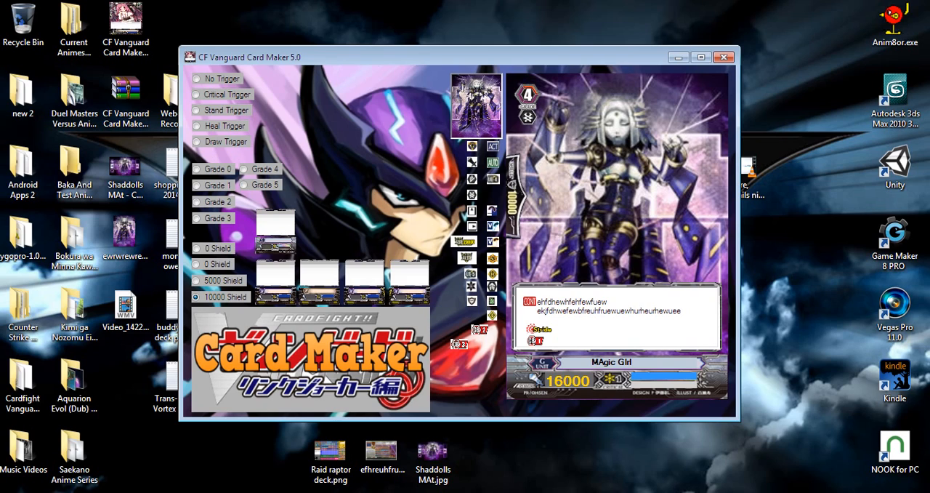
{"action": "type", "text": "rgrytryrytrytutujytjuytuy"}
Switch to Paint, paste the card maker screenshot, and shift it so the card's upper-left corner meets the canvas corner.
{"action": "key", "text": "super"}
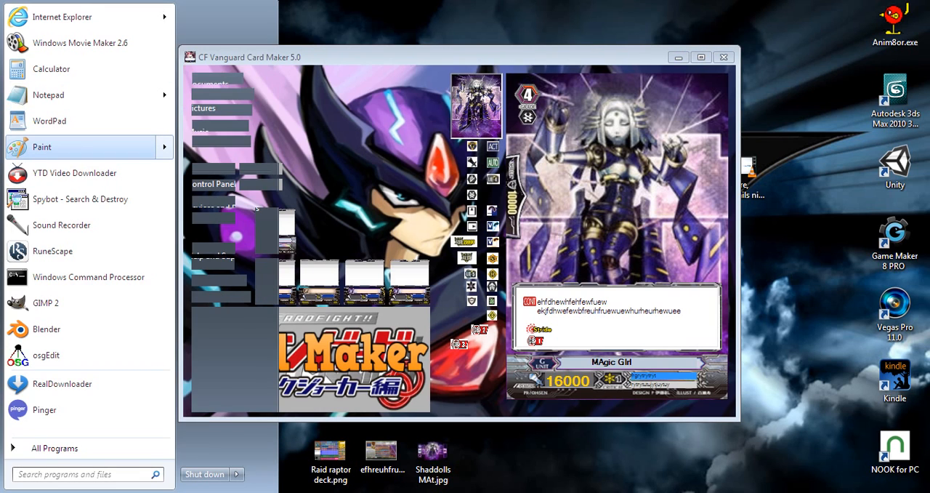
{"action": "key", "text": "Escape"}
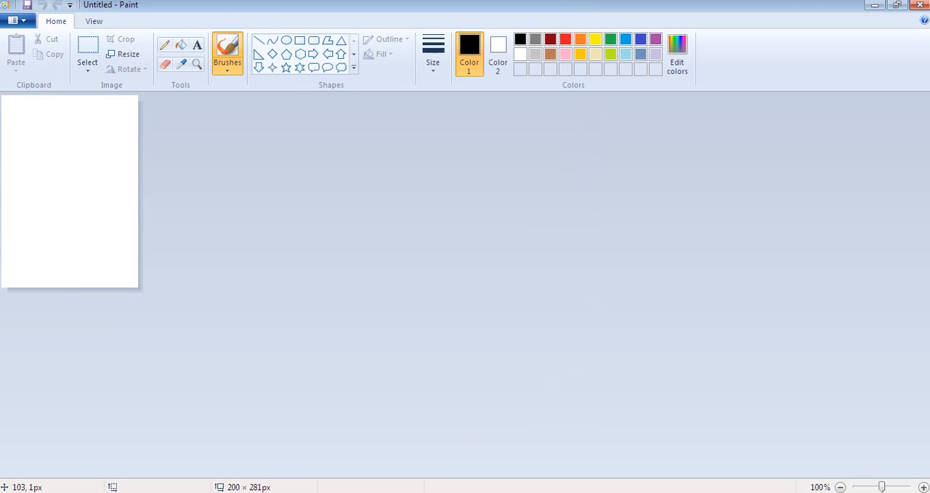
{"action": "key", "text": "ctrl+v"}
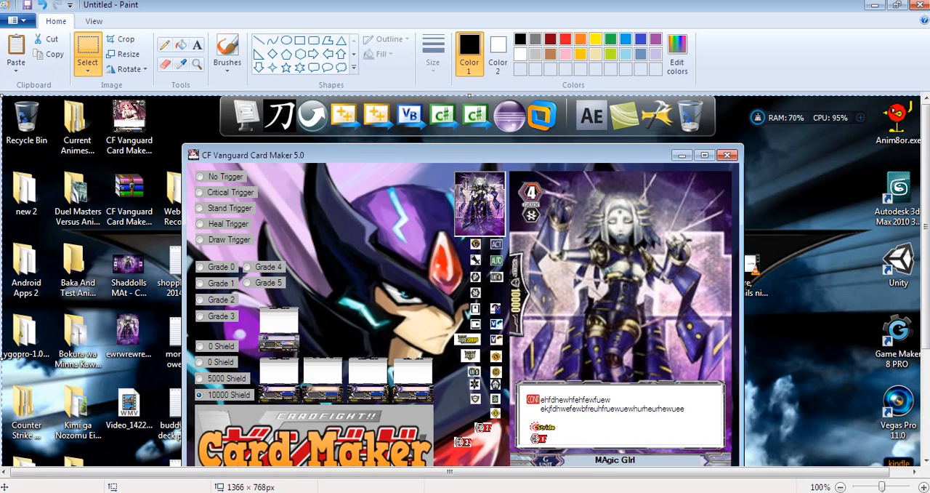
{"action": "mouse_move", "coordinate": [543, 284]}
{"action": "left_mouse_down"}
{"action": "mouse_move", "coordinate": [347, 276]}
{"action": "mouse_move", "coordinate": [160, 248]}
{"action": "left_mouse_up"}
{"action": "left_click_drag", "start_coordinate": [83, 205], "coordinate": [57, 222]}
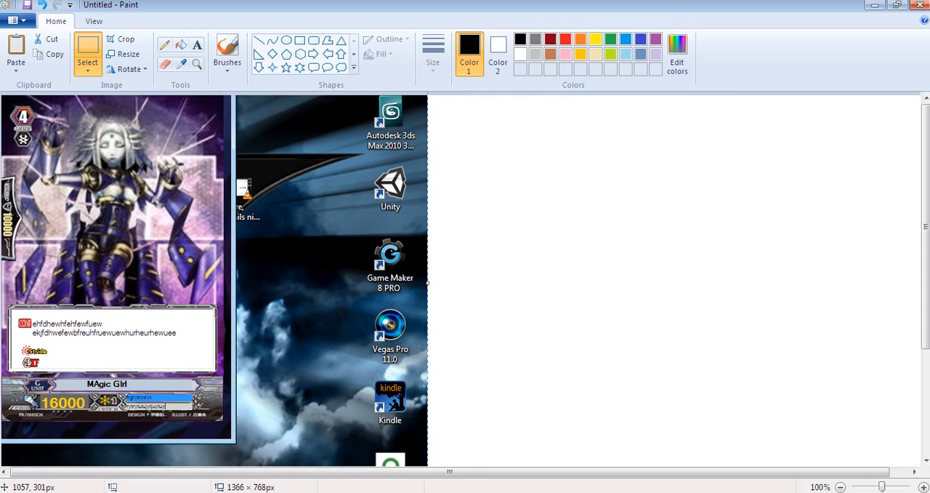
{"action": "left_click", "coordinate": [772, 304]}
Trim the canvas to the card's outer edges, at a size of 325 × 477 px.
{"action": "left_click", "coordinate": [841, 487]}
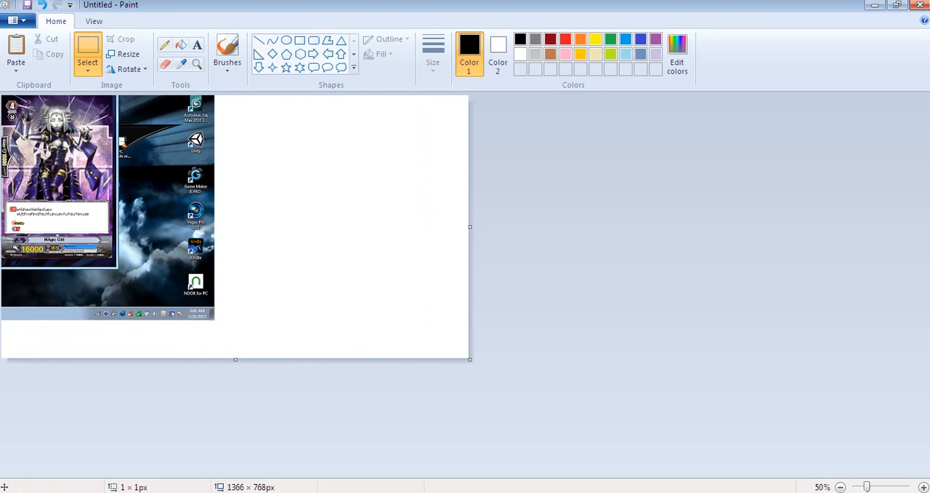
{"action": "left_click_drag", "start_coordinate": [1, 95], "coordinate": [114, 259]}
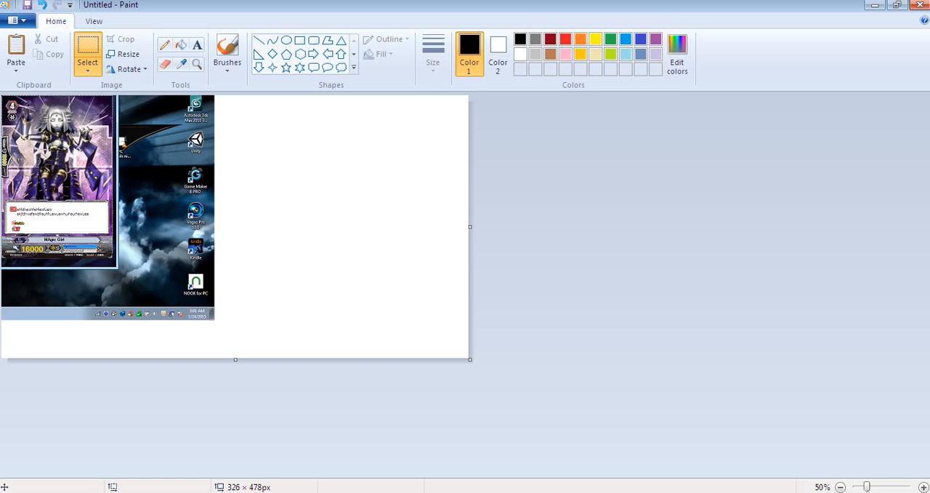
{"action": "key", "text": "ctrl+shift+x"}
{"action": "key", "text": "ctrl+Page_Up"}
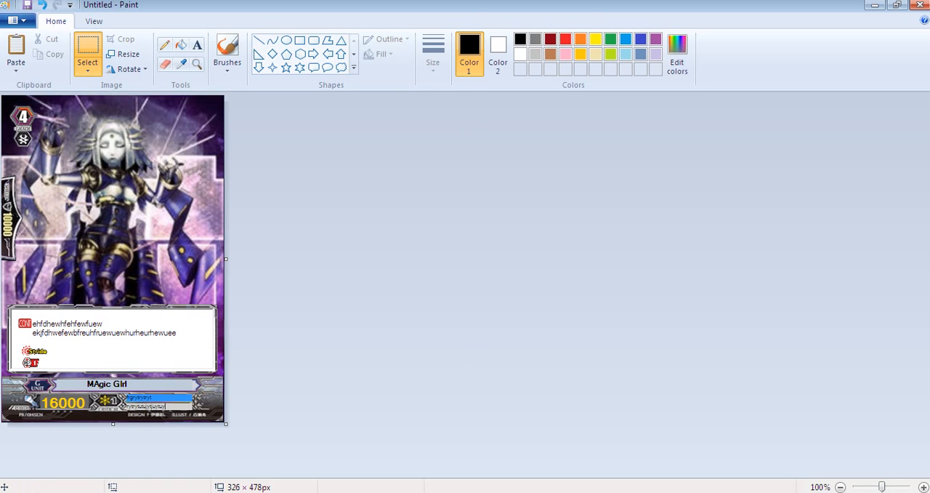
{"action": "left_click_drag", "start_coordinate": [226, 424], "coordinate": [223, 421]}
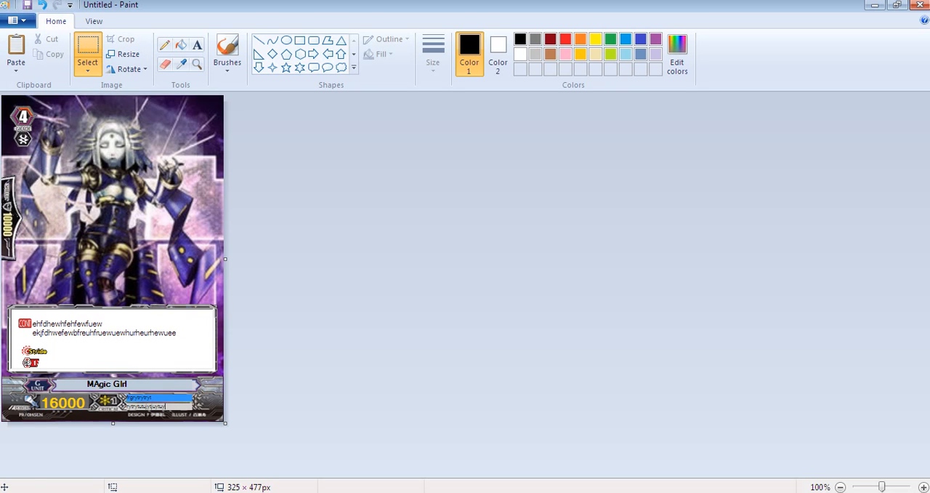
Save the card image to the Desktop as the PNG file "ufhufrheufhew" and return to CF Vanguard Card Maker.
{"action": "key", "text": "ctrl+s"}
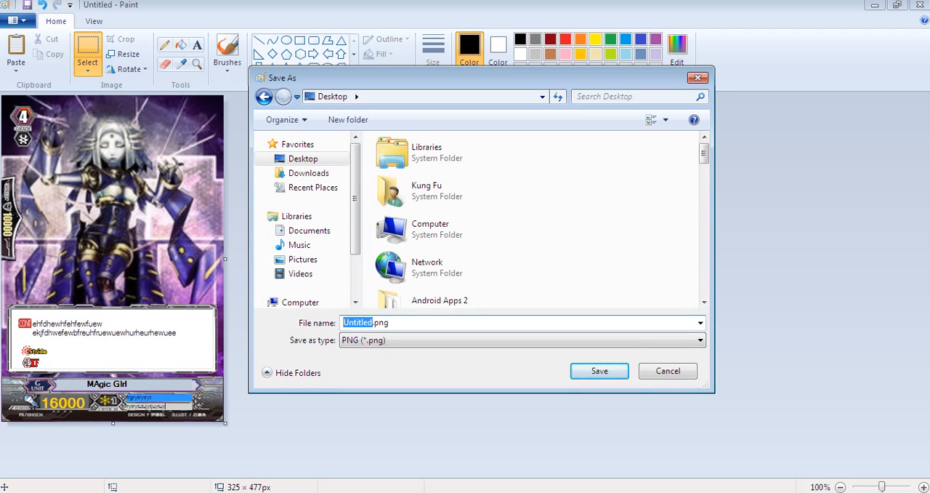
{"action": "type", "text": "ufhufrheufhewuj"}
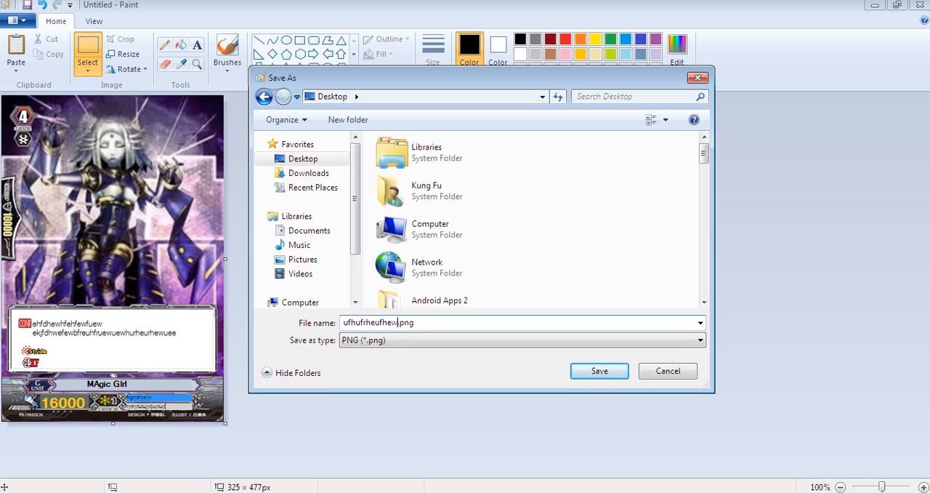
{"action": "key", "text": "Return"}
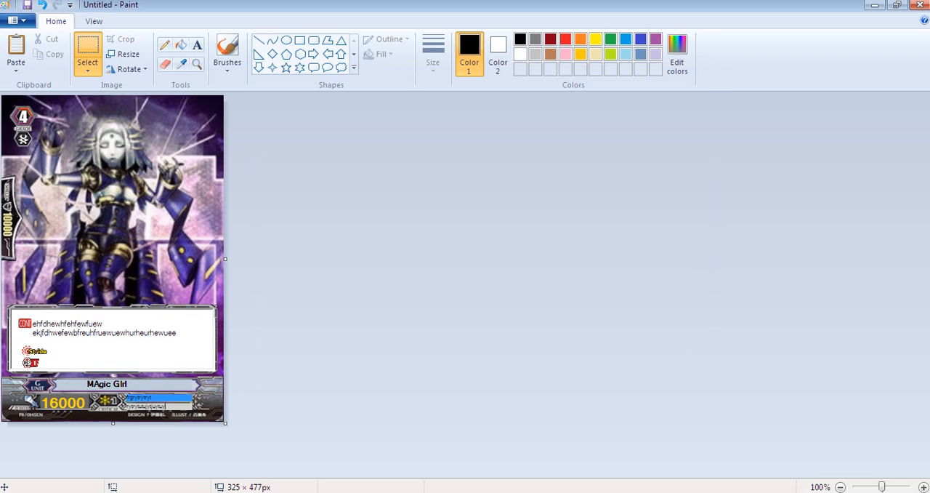
{"action": "key", "text": "alt+Tab"}
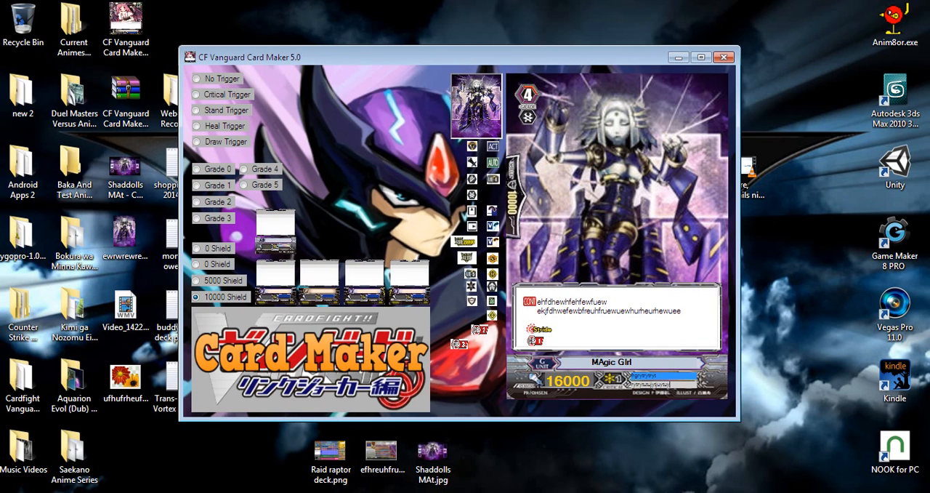
View the saved card PNG from the desktop in Windows Photo Viewer and close the viewer.
{"action": "left_click", "coordinate": [125, 378]}
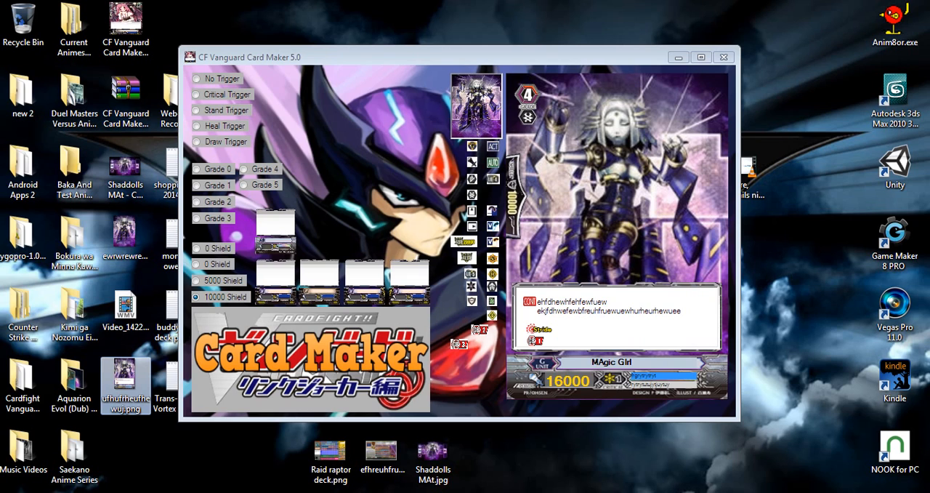
{"action": "double_click", "coordinate": [125, 378]}
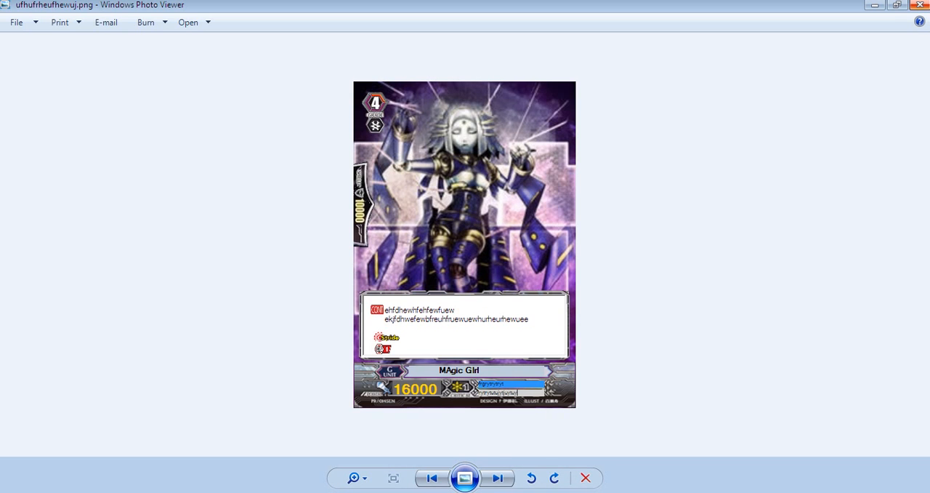
{"action": "key", "text": "Right"}
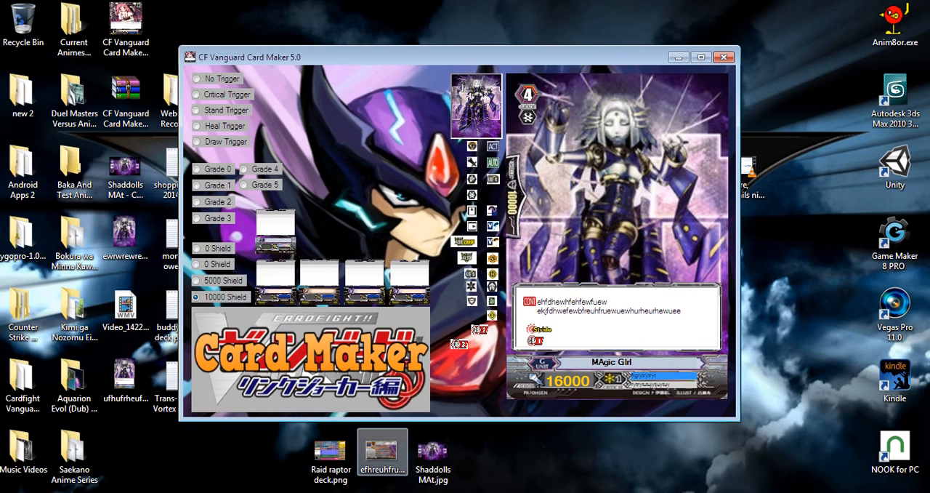
Browse Local Disk (C:) to the PortableApps folder inside Katana Kit.
{"action": "key", "text": "super"}
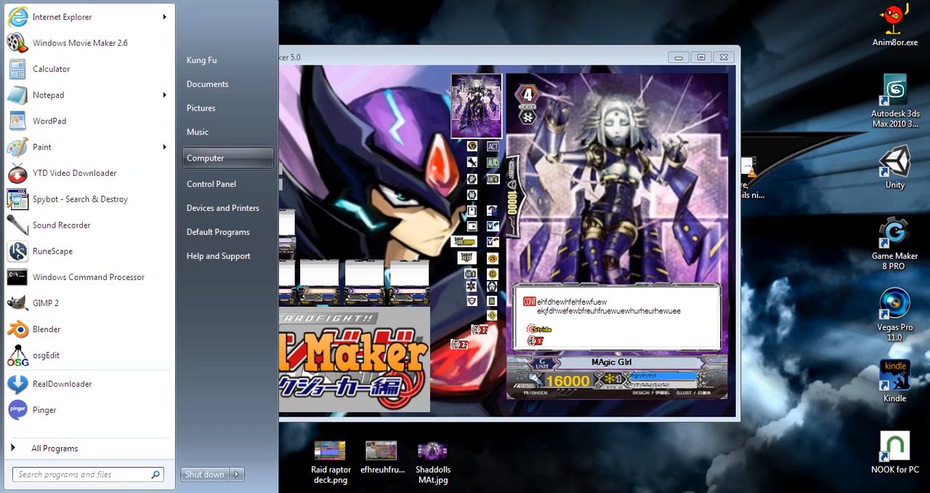
{"action": "left_click", "coordinate": [255, 165]}
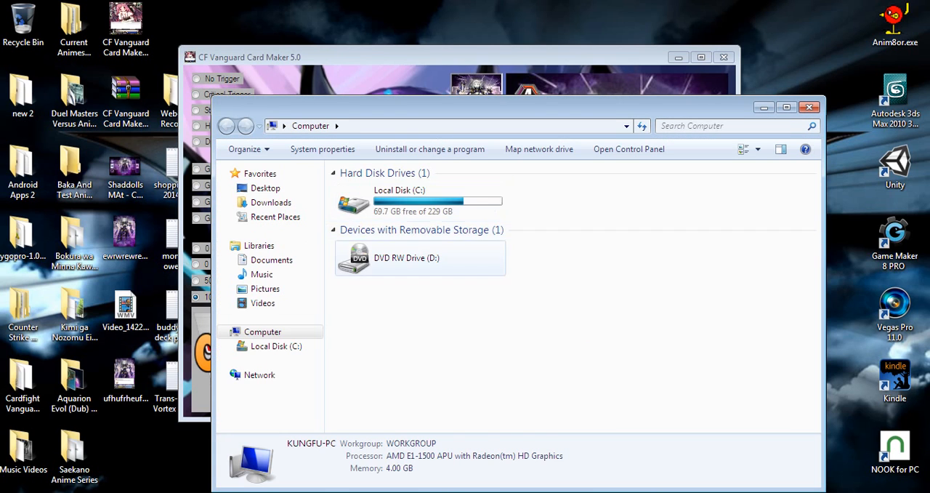
{"action": "left_click", "coordinate": [421, 201]}
{"action": "double_click", "coordinate": [422, 202]}
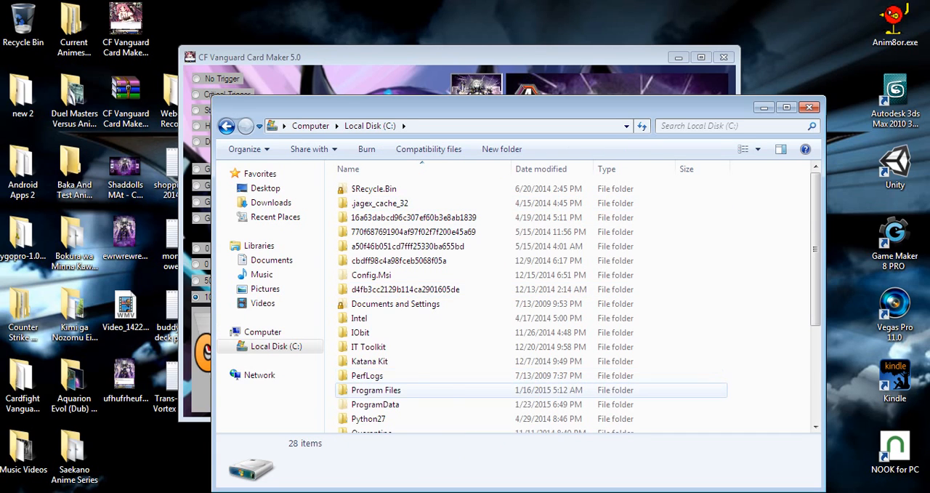
{"action": "scroll", "coordinate": [530, 324], "scroll_direction": "down", "scroll_amount": 2}
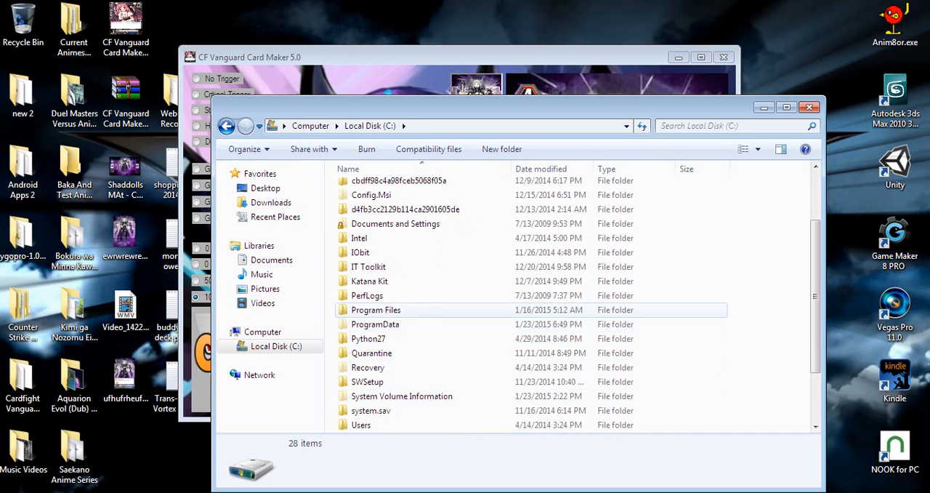
{"action": "double_click", "coordinate": [369, 281]}
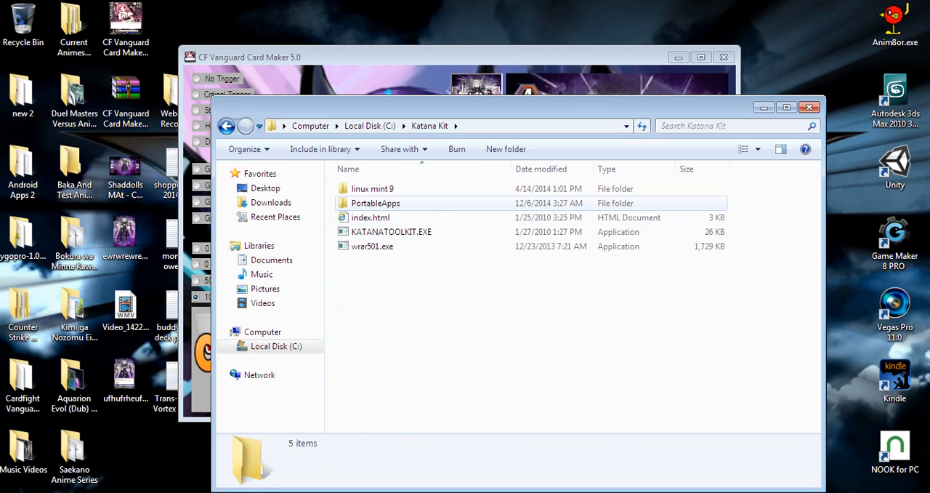
{"action": "left_click", "coordinate": [376, 203]}
{"action": "double_click", "coordinate": [376, 202]}
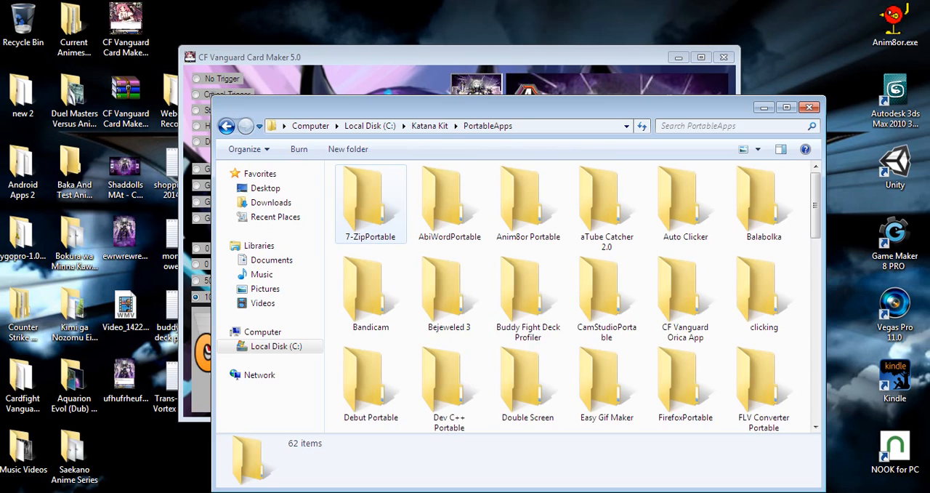
Launch AbiWordPortable.exe from the AbiWordPortable folder and close the file browser window.
{"action": "left_click", "coordinate": [449, 205]}
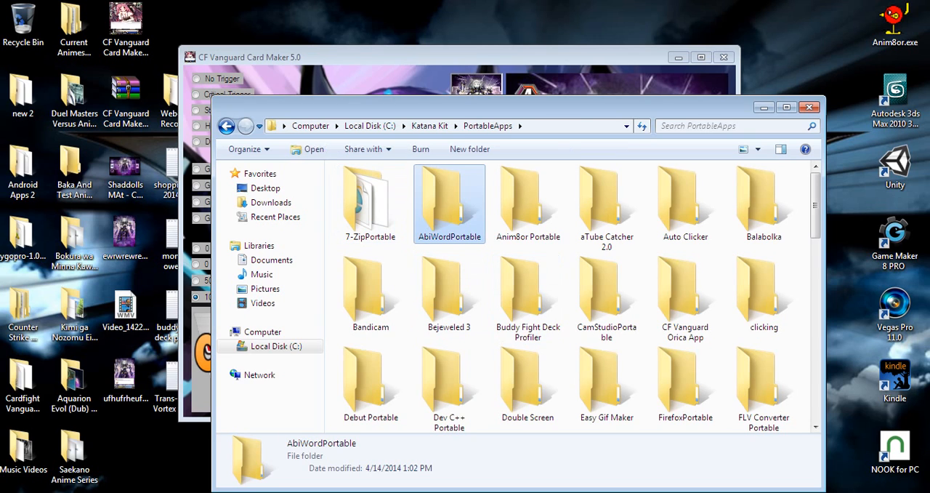
{"action": "double_click", "coordinate": [449, 204]}
{"action": "left_click", "coordinate": [407, 232]}
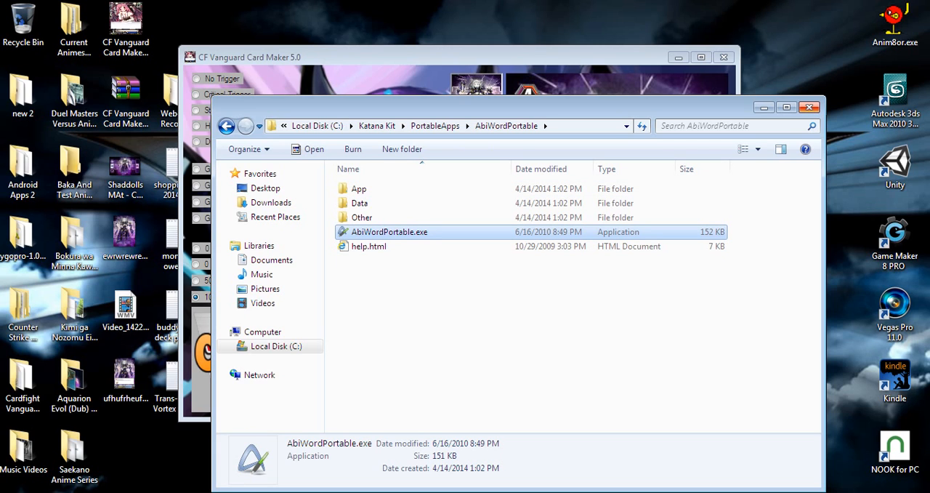
{"action": "left_click", "coordinate": [809, 107]}
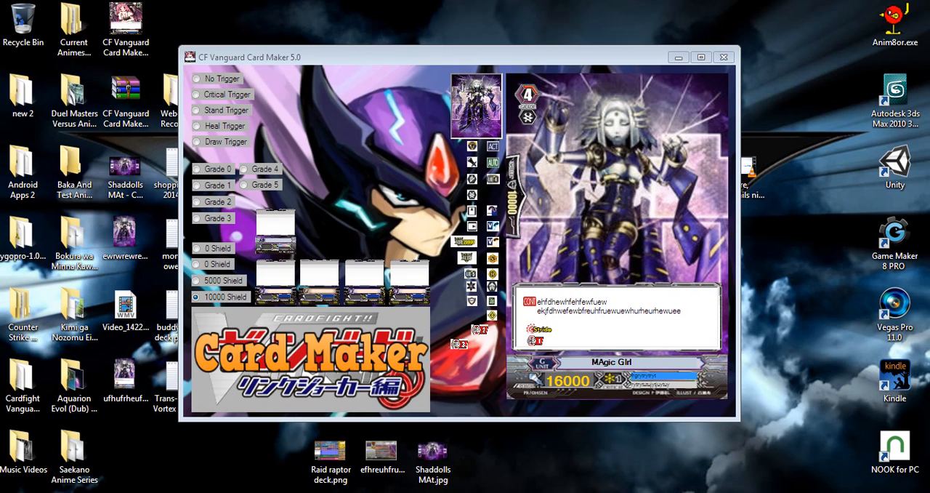
Open WordPad in a reduced window and insert the saved card PNG from the desktop into the blank document.
{"action": "key", "text": "super"}
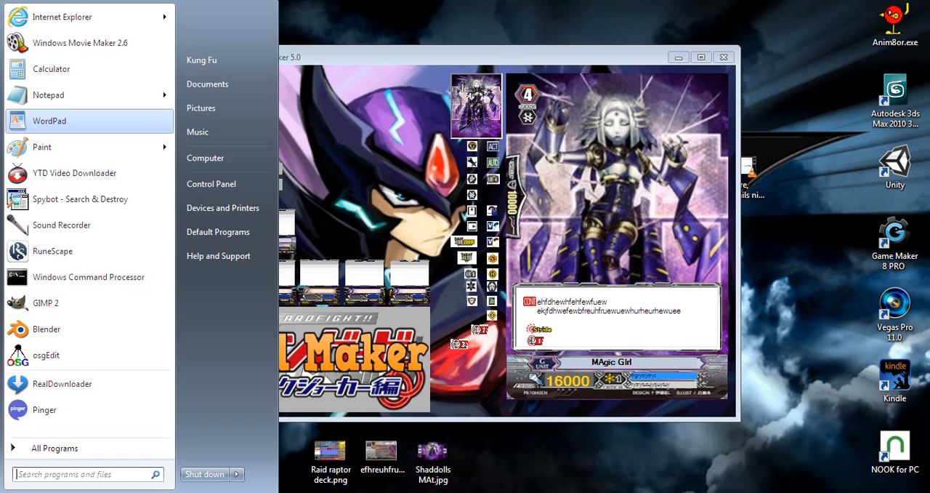
{"action": "left_click", "coordinate": [89, 121]}
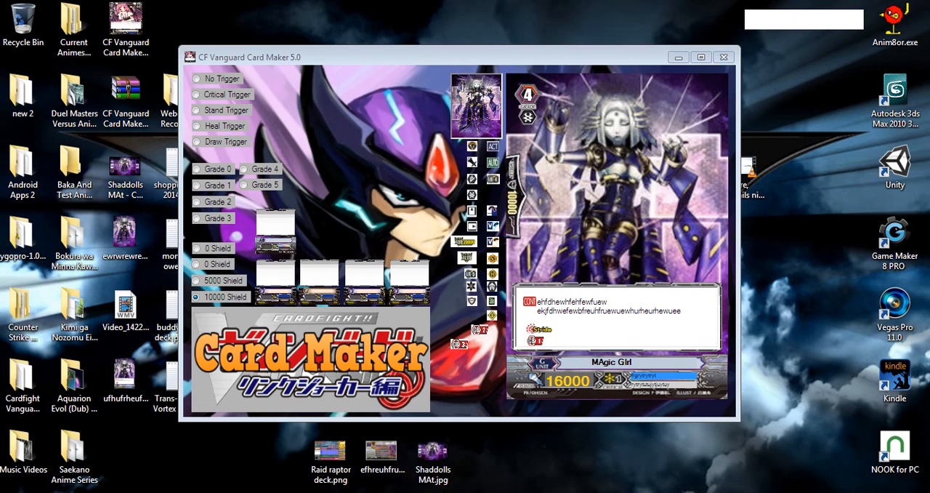
{"action": "key", "text": "super+d"}
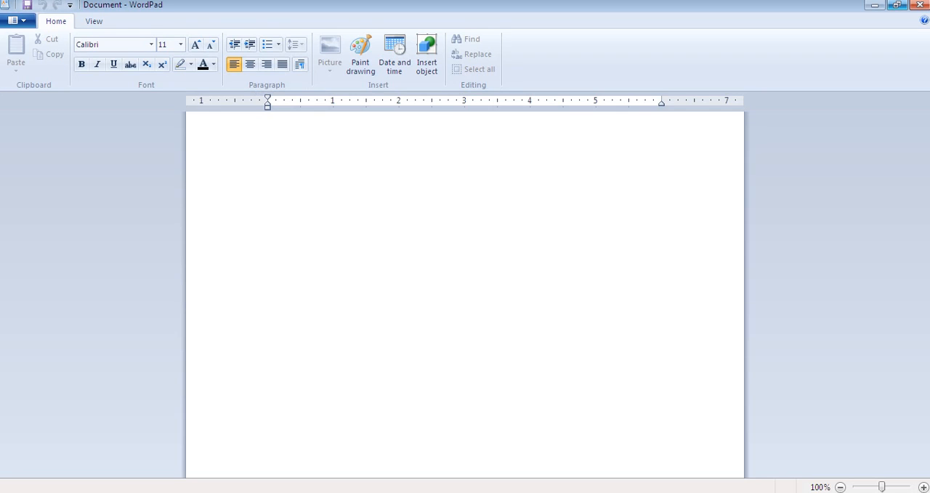
{"action": "left_click", "coordinate": [898, 5]}
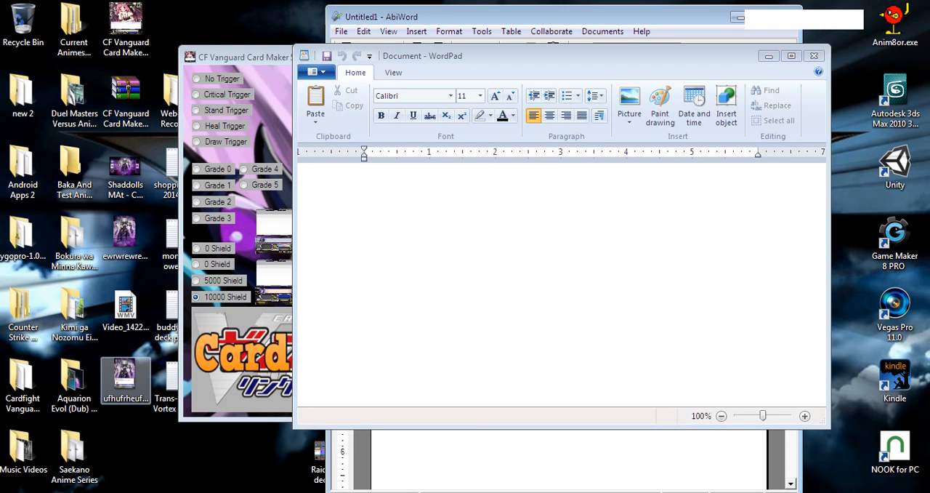
{"action": "key", "text": "ctrl+v"}
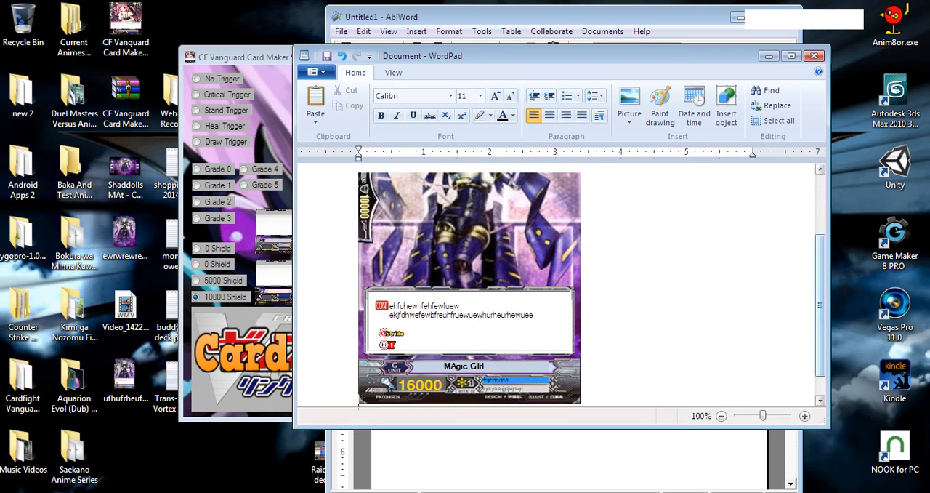
{"action": "scroll", "coordinate": [560, 283], "scroll_direction": "up", "scroll_amount": 3}
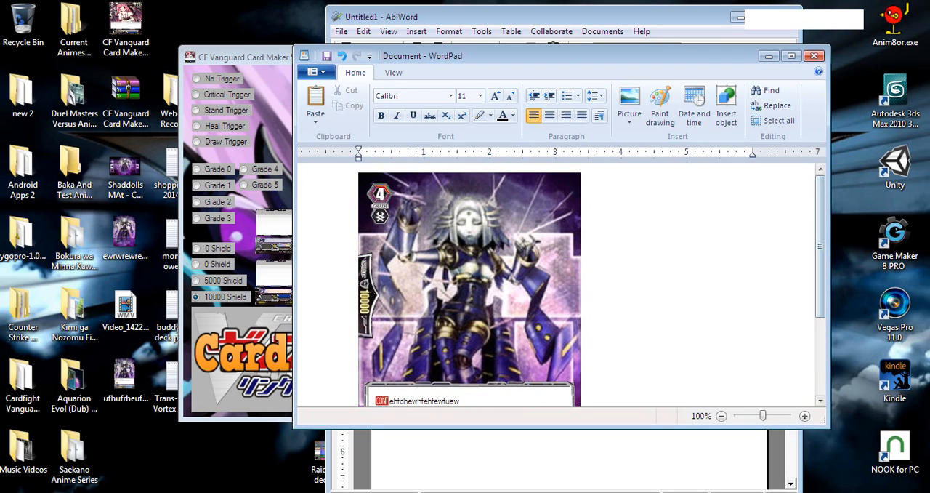
{"action": "scroll", "coordinate": [469, 287], "scroll_direction": "down", "scroll_amount": 3}
Resize the card picture to 50% with the aspect ratio locked, and close WordPad without saving the document.
{"action": "right_click", "coordinate": [433, 224]}
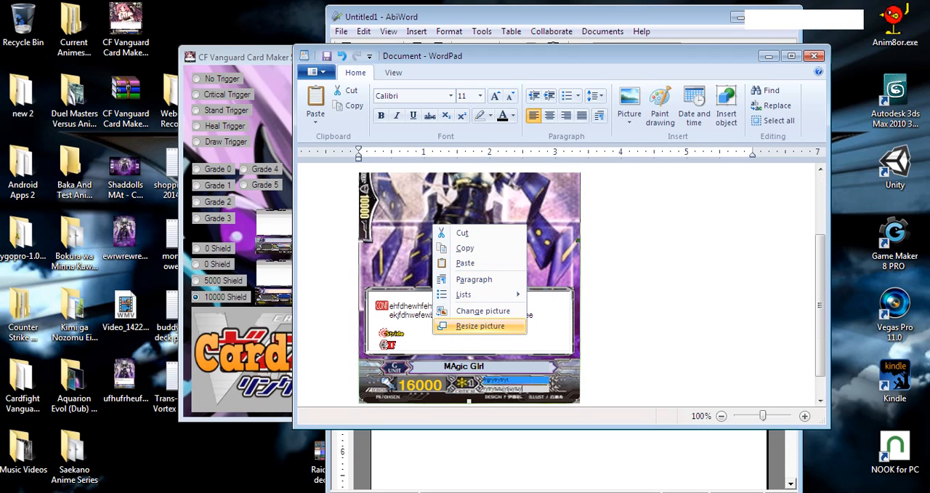
{"action": "left_click", "coordinate": [479, 325]}
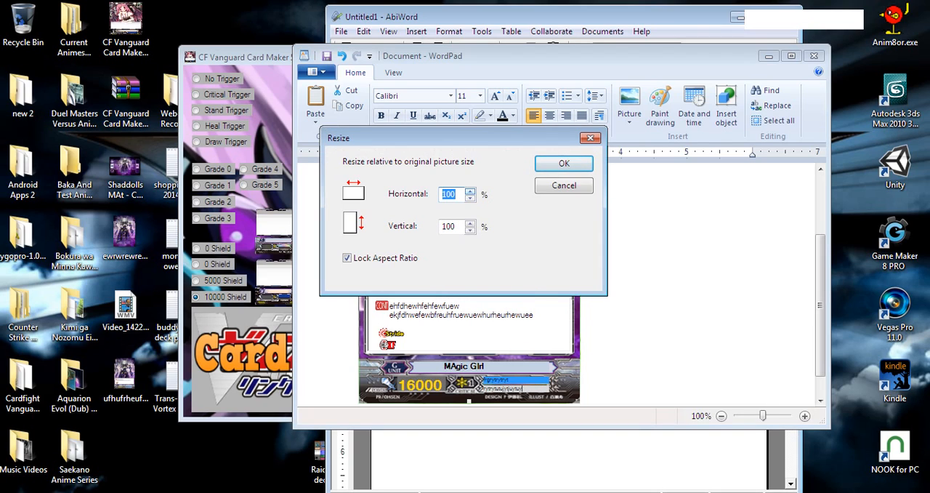
{"action": "left_click", "coordinate": [470, 191]}
{"action": "left_click", "coordinate": [470, 191]}
{"action": "left_click", "coordinate": [471, 191]}
{"action": "left_click", "coordinate": [456, 194]}
{"action": "double_click", "coordinate": [451, 194]}
{"action": "type", "text": "50"}
{"action": "key", "text": "Return"}
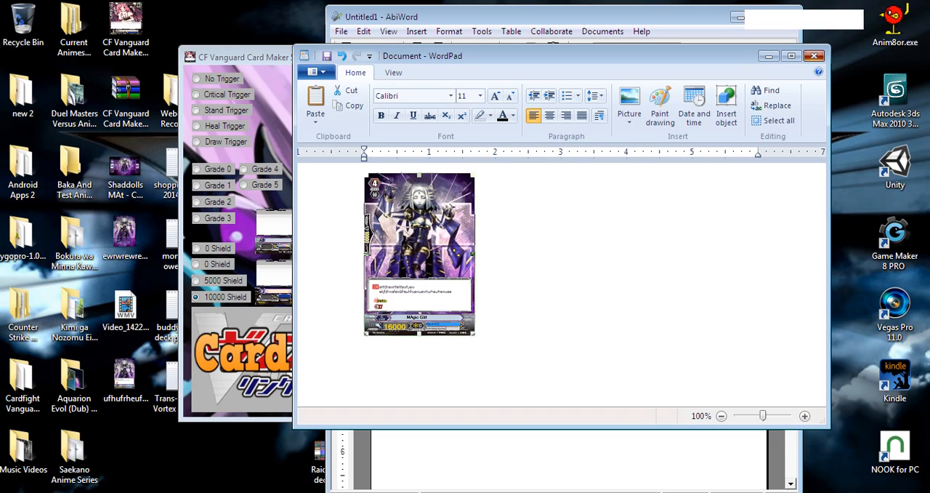
{"action": "left_click", "coordinate": [814, 56]}
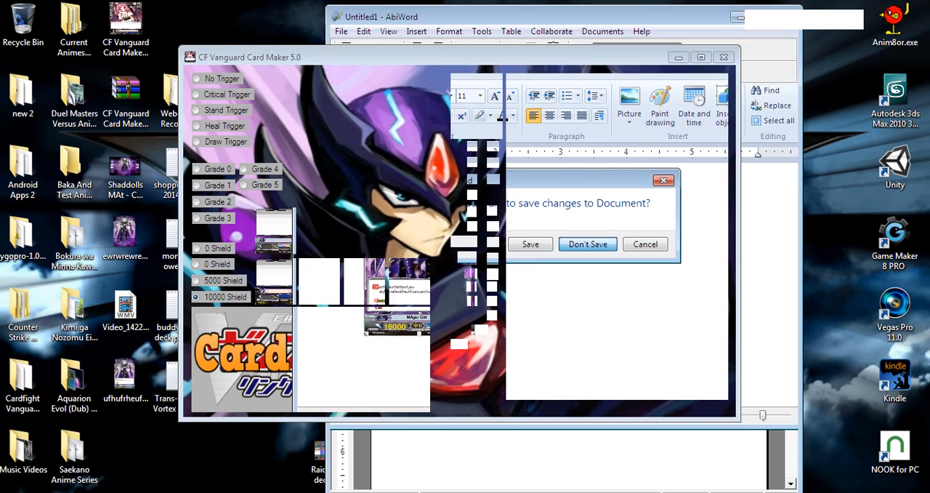
{"action": "left_click", "coordinate": [588, 244]}
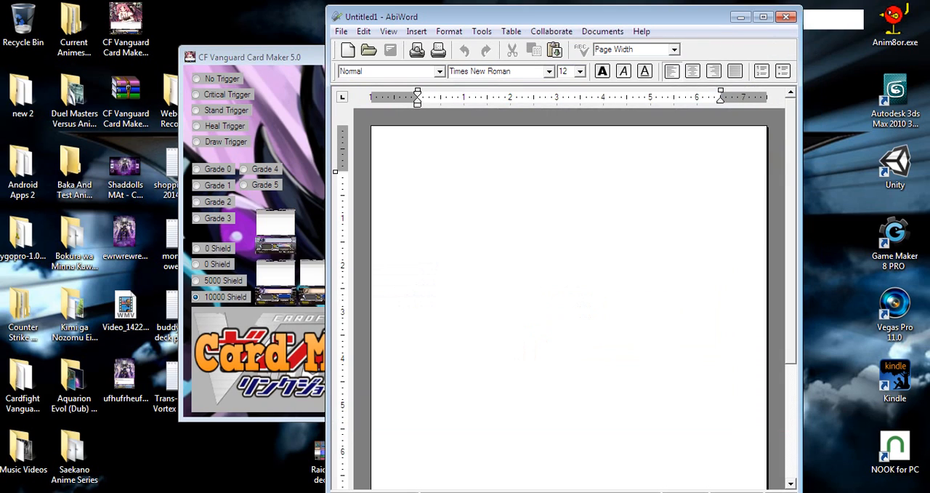
Insert the saved card PNG from the desktop into the blank AbiWord document and set its height to 3.4 in, preserving aspect ratio.
{"action": "left_click", "coordinate": [125, 376]}
{"action": "left_click_drag", "start_coordinate": [125, 376], "coordinate": [420, 178]}
{"action": "right_click", "coordinate": [466, 206]}
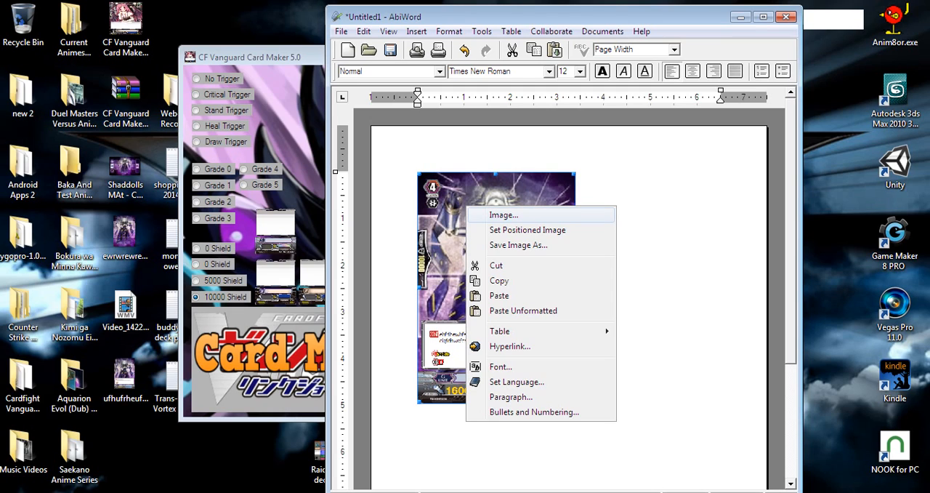
{"action": "left_click", "coordinate": [503, 215]}
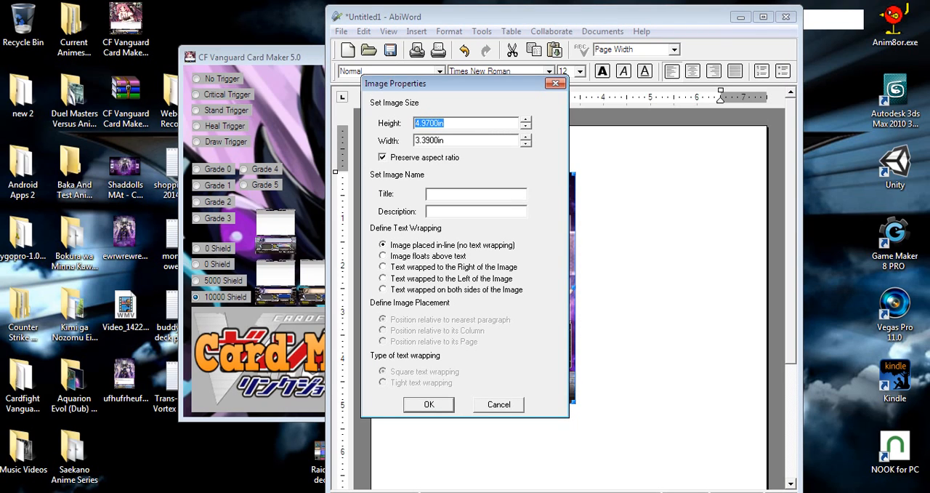
{"action": "type", "text": "3.4"}
{"action": "key", "text": "Return"}
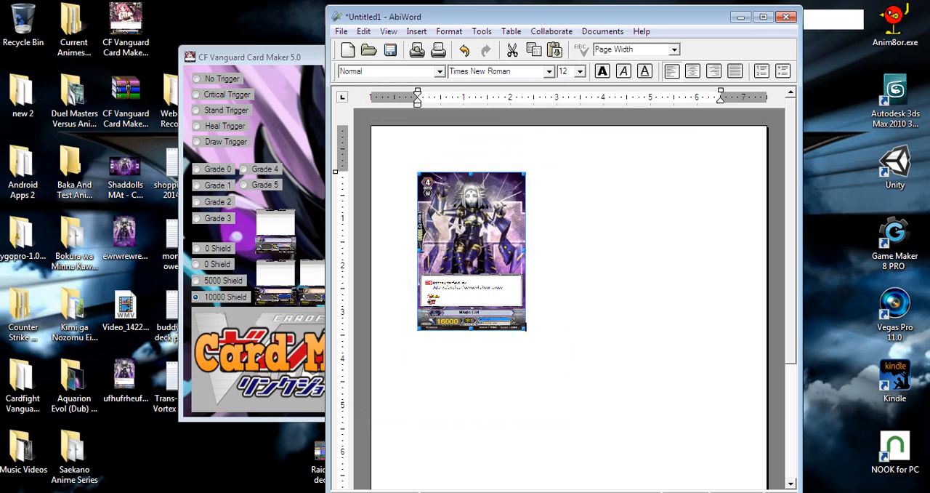
Copy the resized card image and paste a second card beside it on the same line.
{"action": "right_click", "coordinate": [471, 225]}
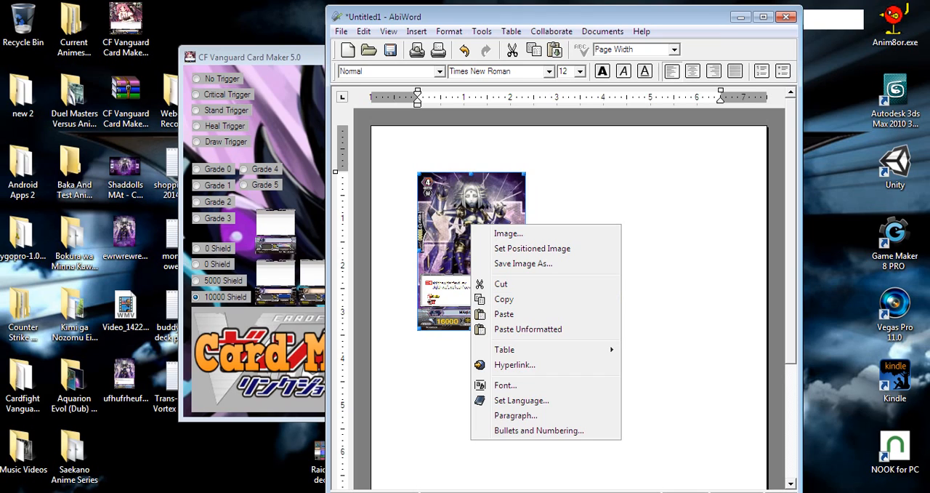
{"action": "left_click", "coordinate": [504, 314]}
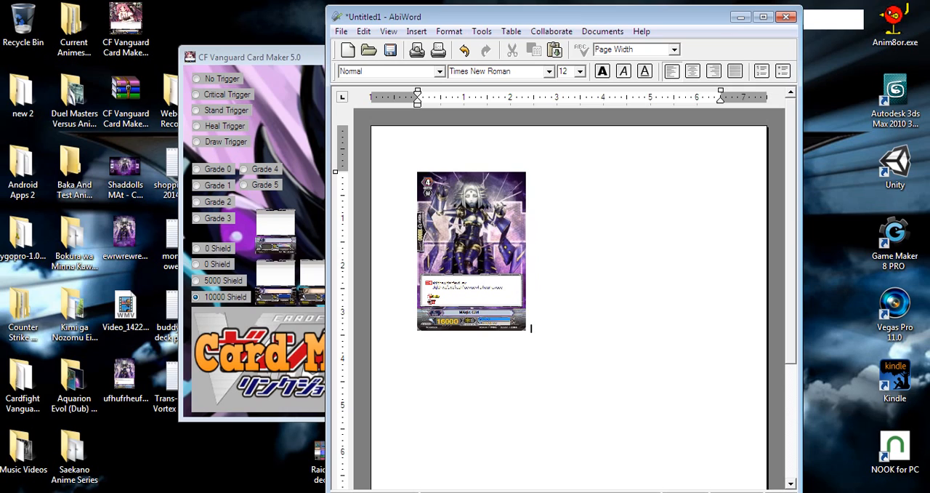
{"action": "right_click", "coordinate": [550, 326]}
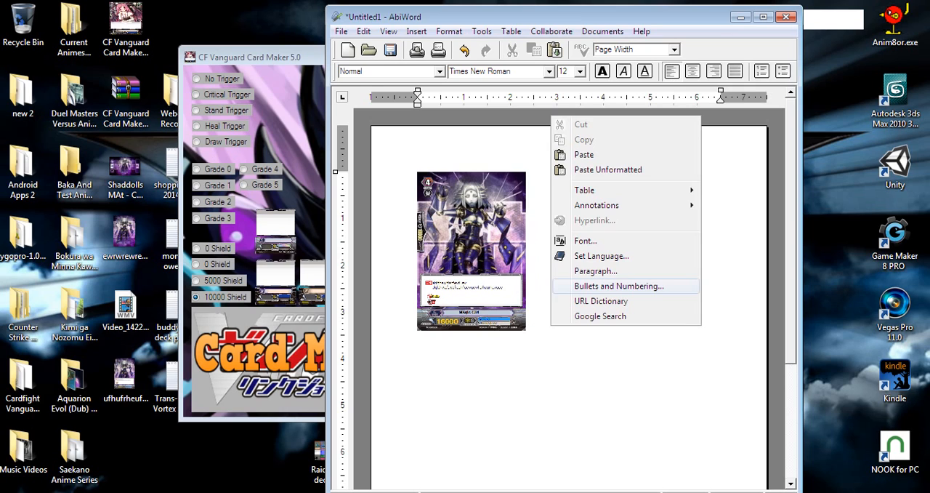
{"action": "left_click", "coordinate": [582, 154]}
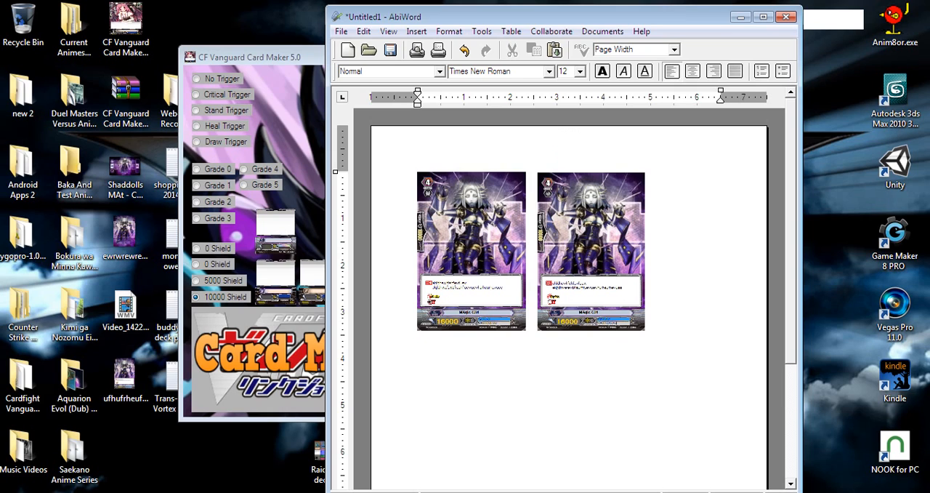
Start a new line below the two cards, paste two more card images side by side, and select the second one.
{"action": "key", "text": "Return"}
{"action": "scroll", "coordinate": [565, 293], "scroll_direction": "down", "scroll_amount": 2}
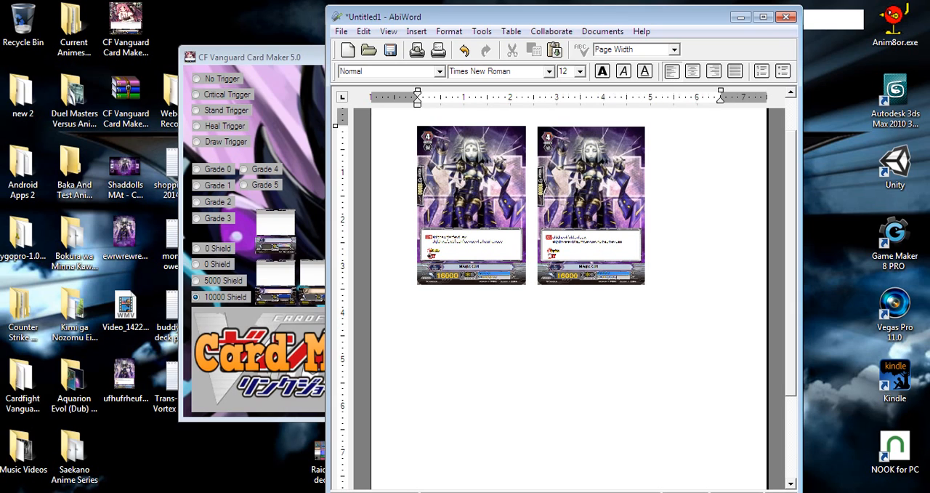
{"action": "right_click", "coordinate": [419, 101]}
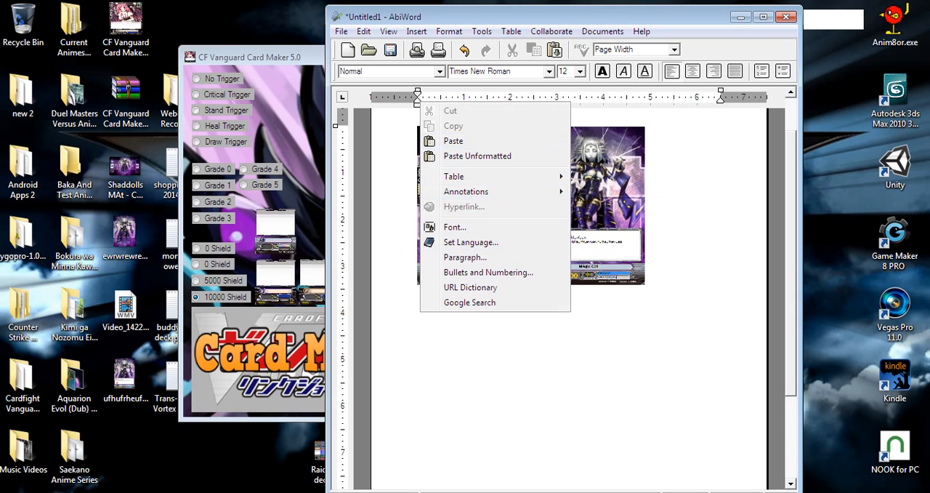
{"action": "left_click", "coordinate": [454, 140]}
{"action": "key", "text": "ctrl+v"}
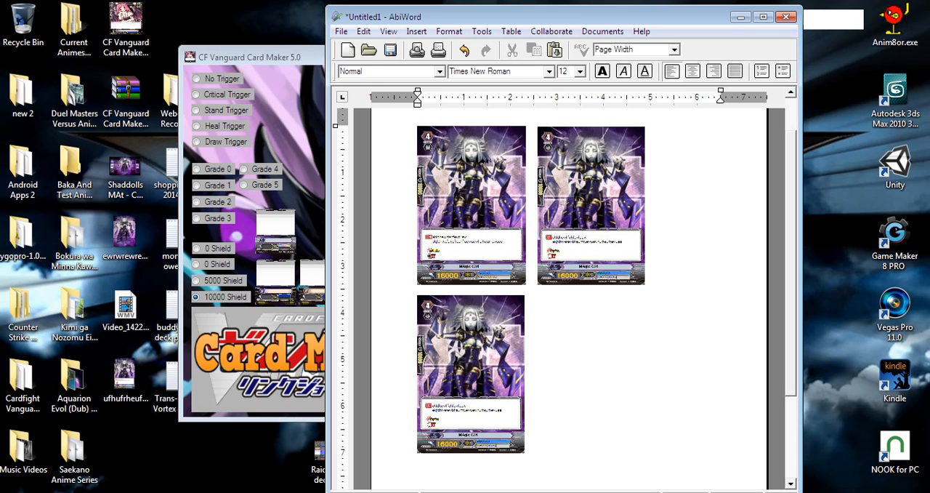
{"action": "right_click", "coordinate": [558, 176]}
{"action": "left_click", "coordinate": [581, 214]}
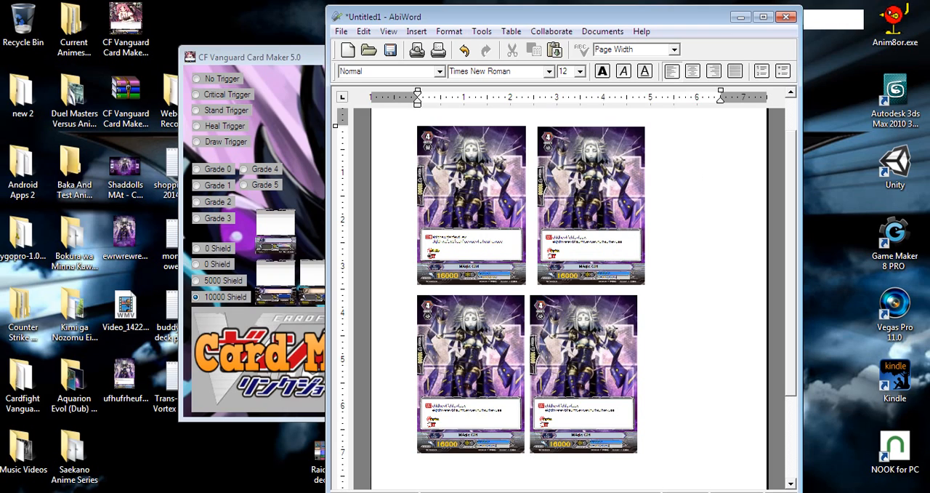
{"action": "left_click", "coordinate": [584, 374]}
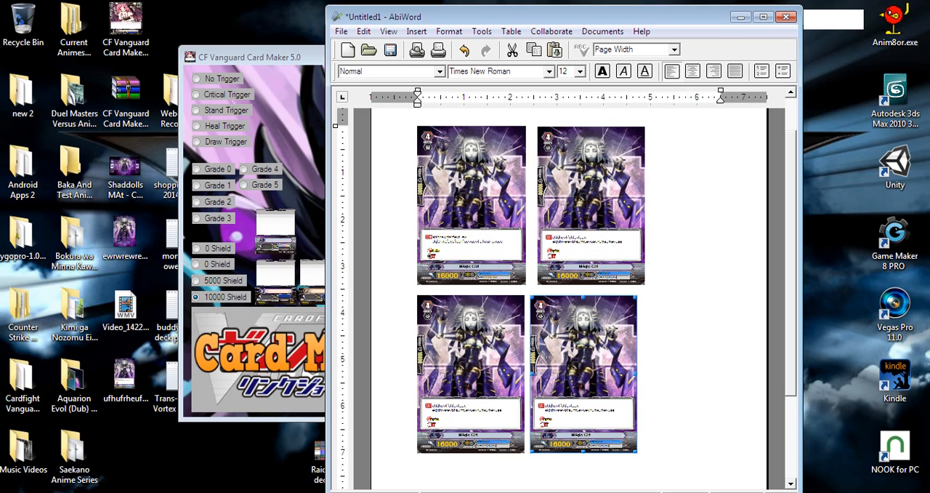
Delete the second card in the lower row, and view the document's print settings without printing.
{"action": "key", "text": "Delete"}
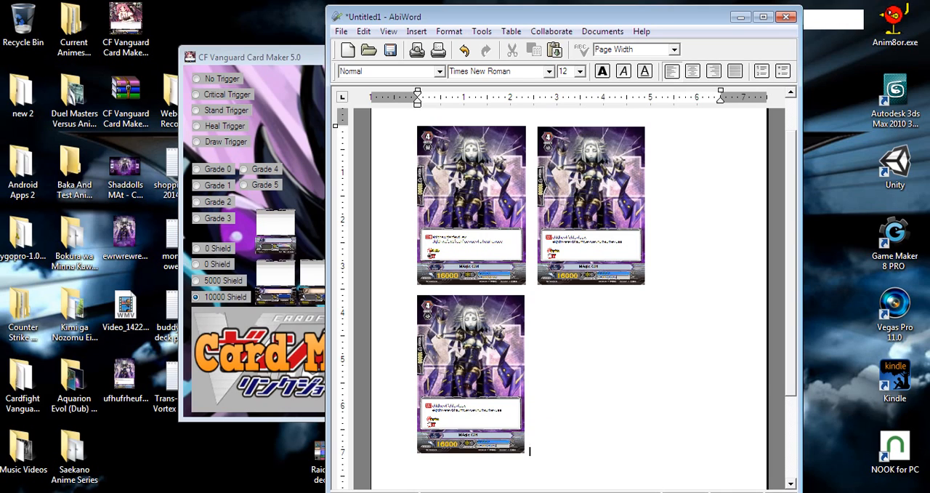
{"action": "left_click", "coordinate": [341, 31]}
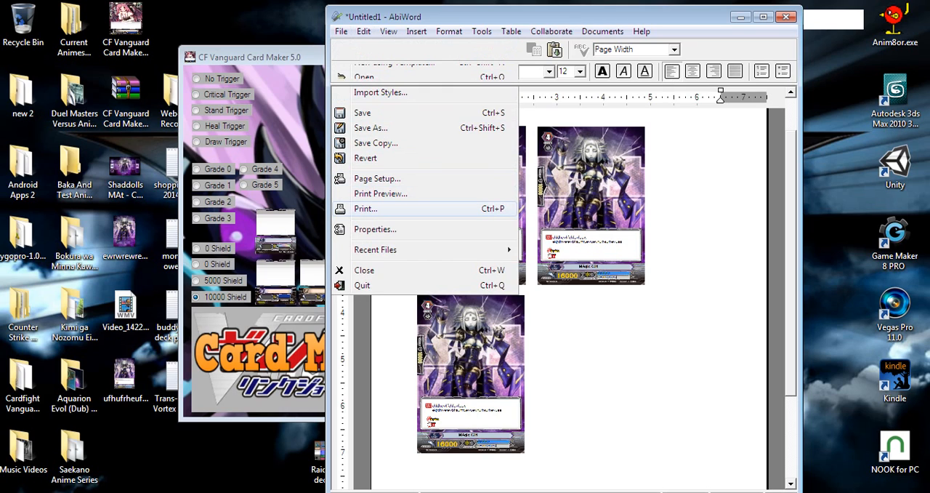
{"action": "left_click", "coordinate": [365, 208]}
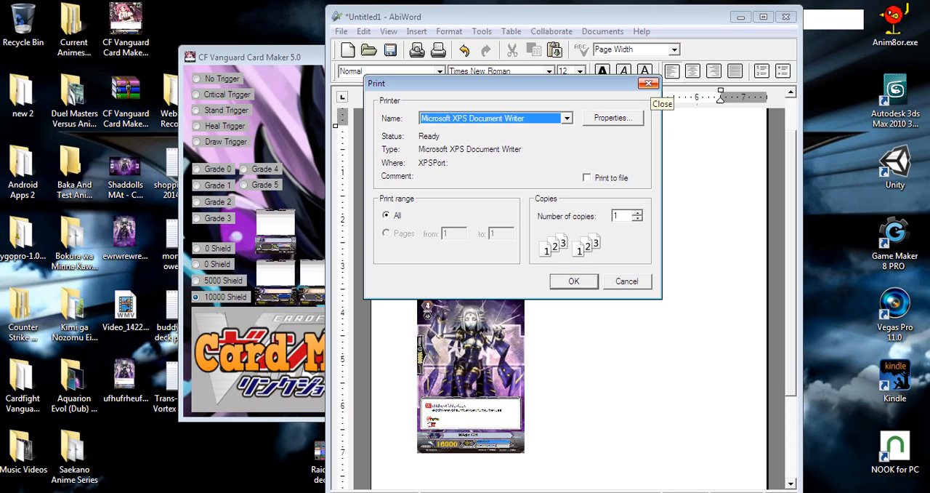
{"action": "left_click", "coordinate": [648, 83]}
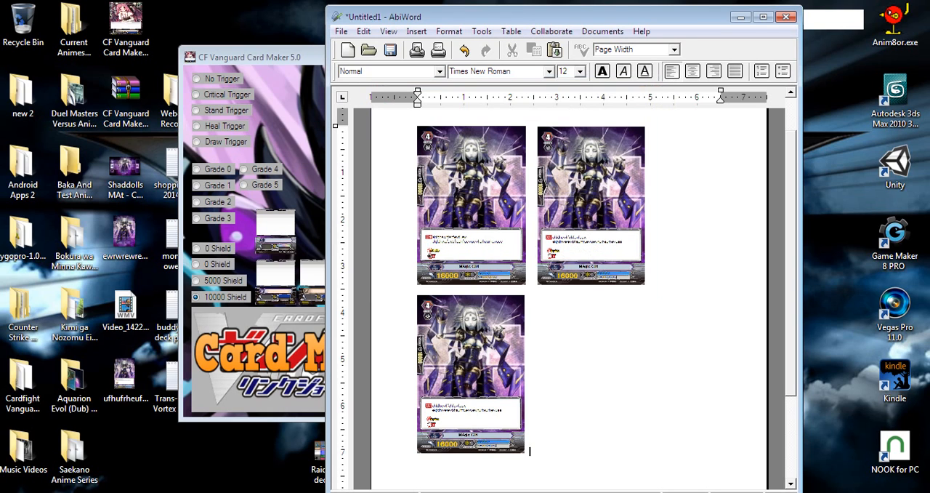
Close the AbiWord document without saving its changes and return to the card maker.
{"action": "left_click", "coordinate": [785, 16]}
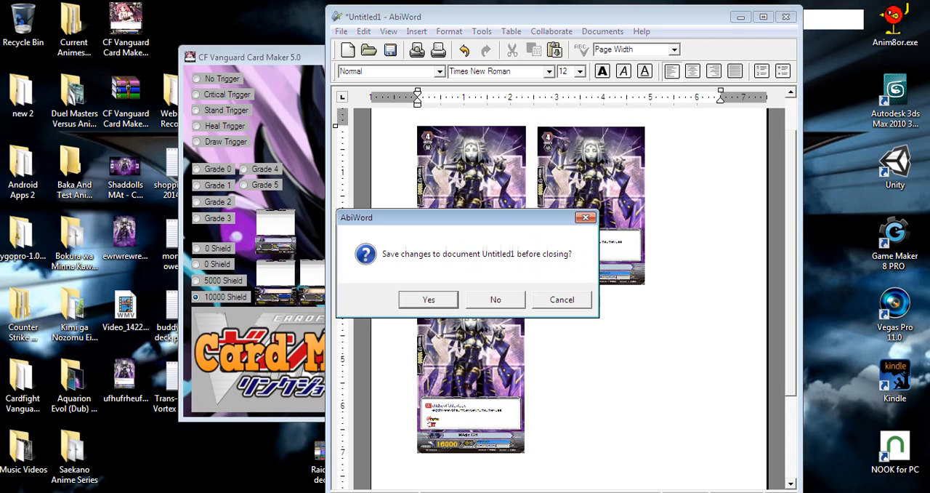
{"action": "left_click", "coordinate": [495, 299]}
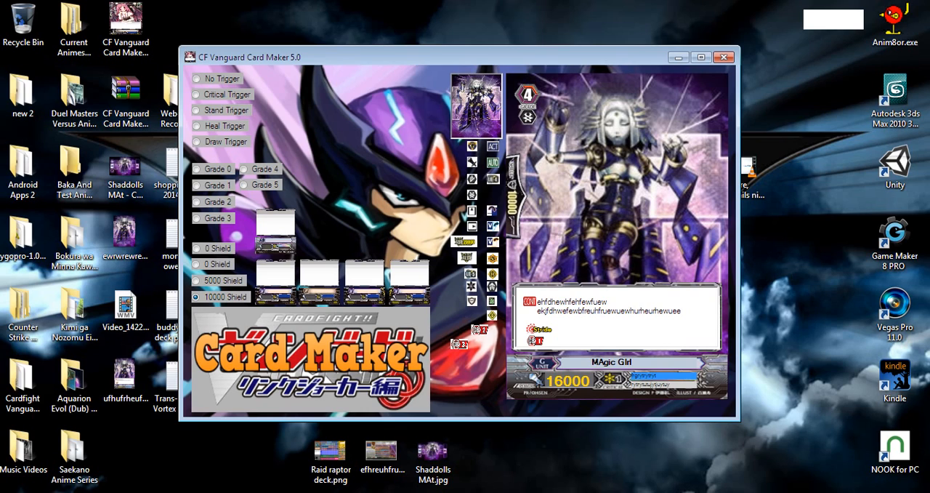
{"action": "key", "text": "alt+Tab"}
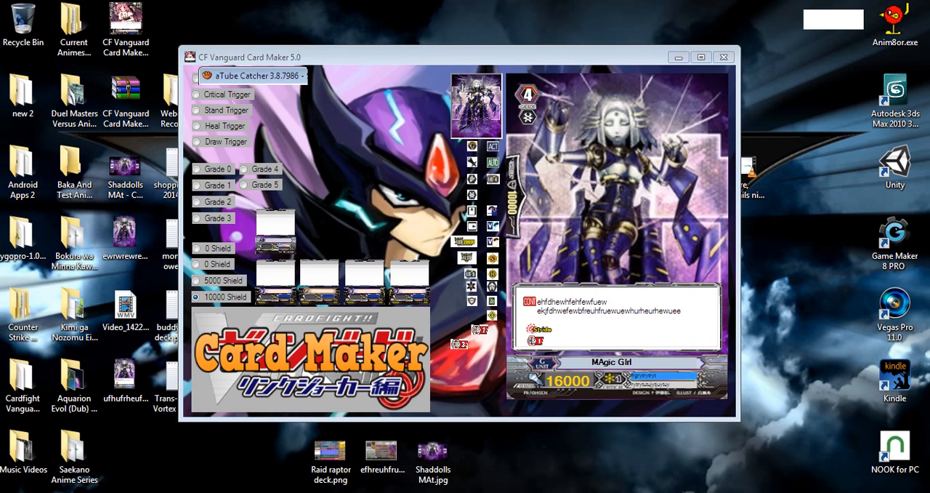